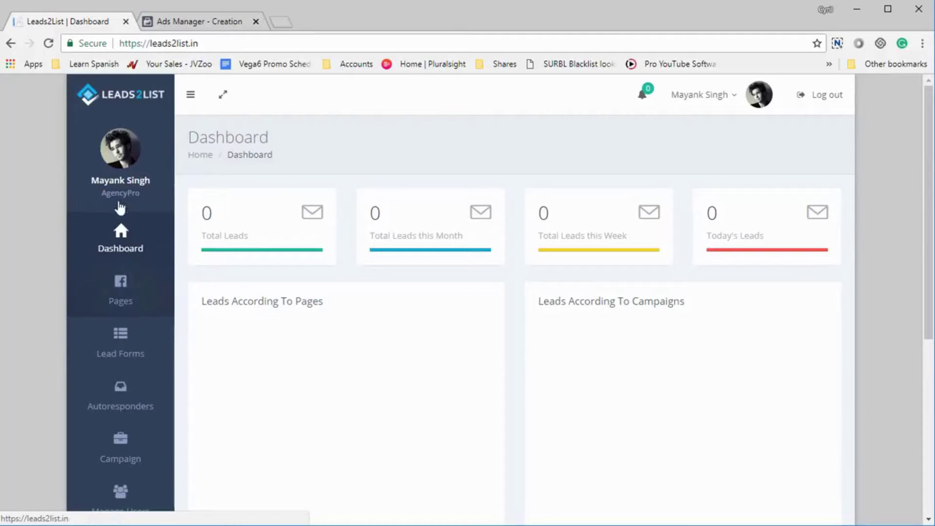
With every Dashboard lead counter at 0, go to the connected Facebook pages list
{"action": "left_click", "coordinate": [172, 312]}
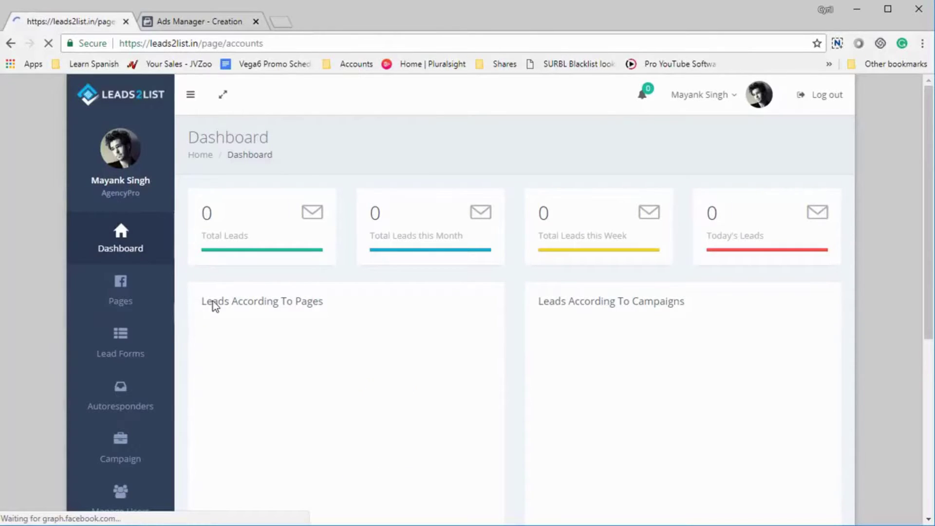
Start adding a new Facebook page from the Pages list
{"action": "scroll", "coordinate": [323, 288], "scroll_direction": "down", "scroll_amount": 4}
{"action": "scroll", "coordinate": [399, 332], "scroll_direction": "up", "scroll_amount": 3}
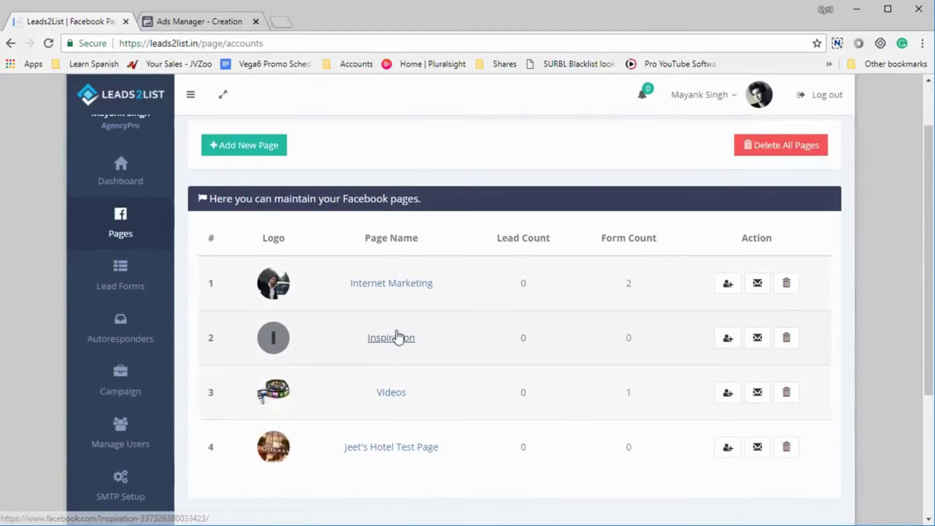
{"action": "left_click", "coordinate": [267, 155]}
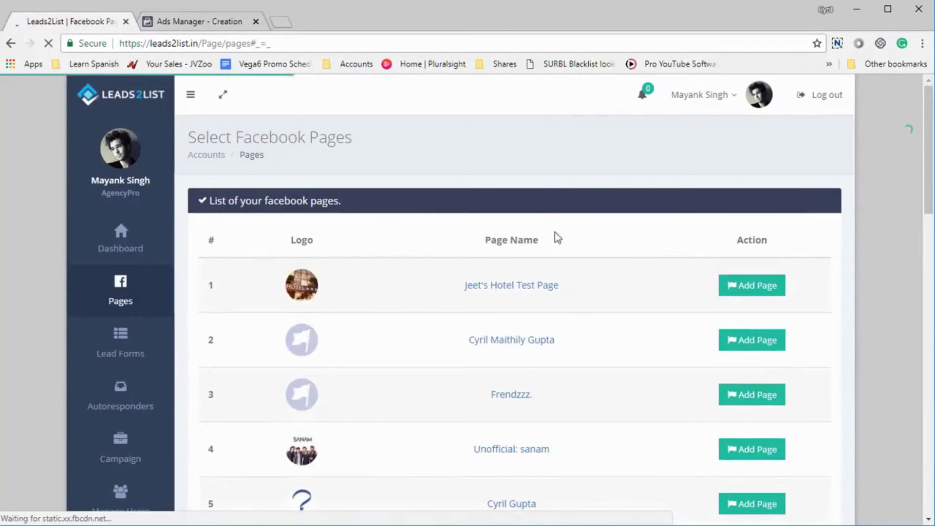
Add the hotel test page to Leads2List, then return to the Pages list
{"action": "scroll", "coordinate": [541, 249], "scroll_direction": "down", "scroll_amount": 13}
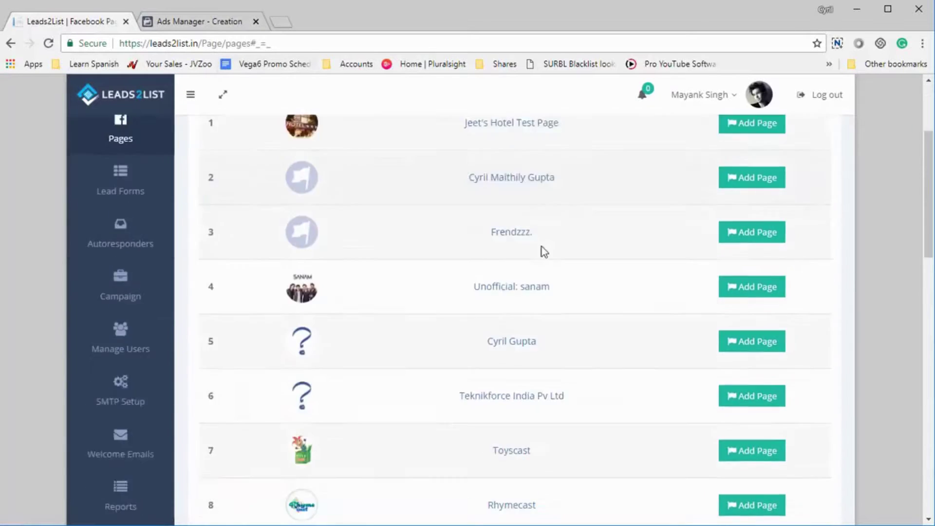
{"action": "scroll", "coordinate": [540, 259], "scroll_direction": "down", "scroll_amount": 8}
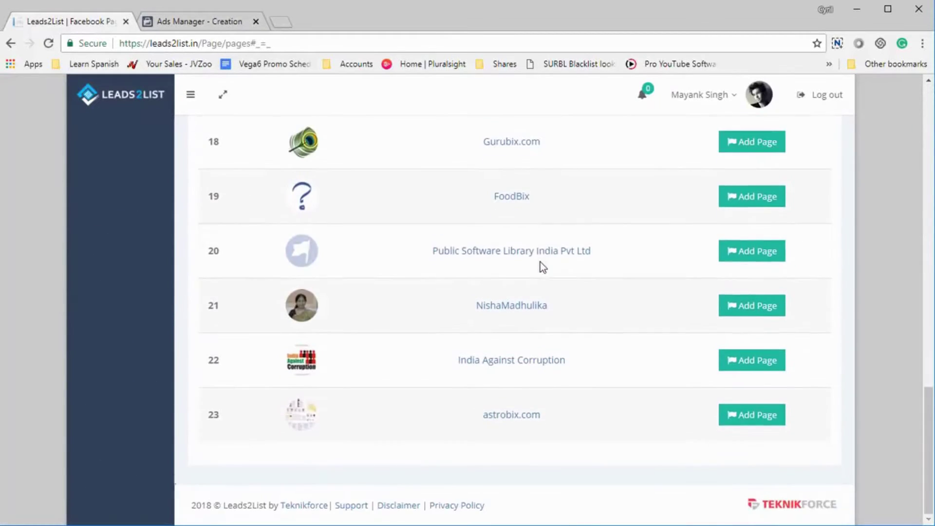
{"action": "scroll", "coordinate": [540, 262], "scroll_direction": "up", "scroll_amount": 7}
{"action": "scroll", "coordinate": [540, 262], "scroll_direction": "up", "scroll_amount": 12}
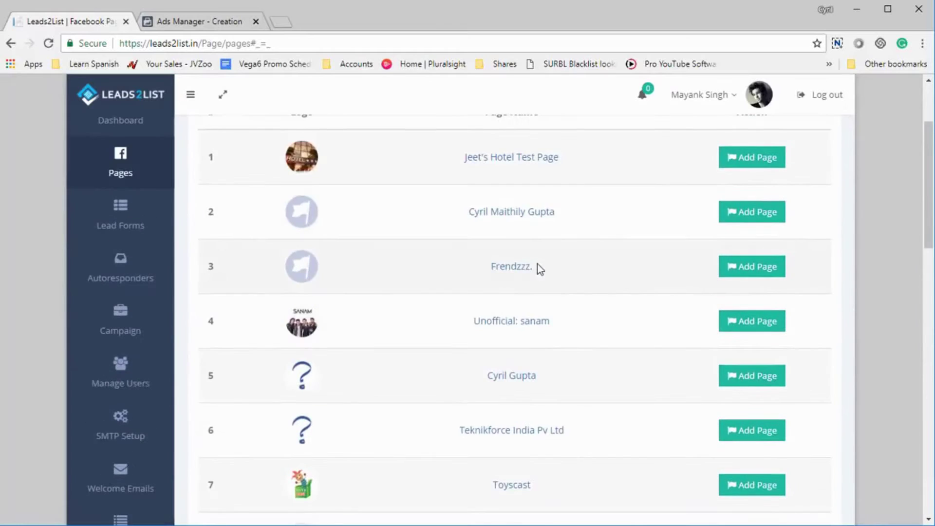
{"action": "scroll", "coordinate": [537, 264], "scroll_direction": "down", "scroll_amount": 18}
{"action": "scroll", "coordinate": [537, 262], "scroll_direction": "up", "scroll_amount": 12}
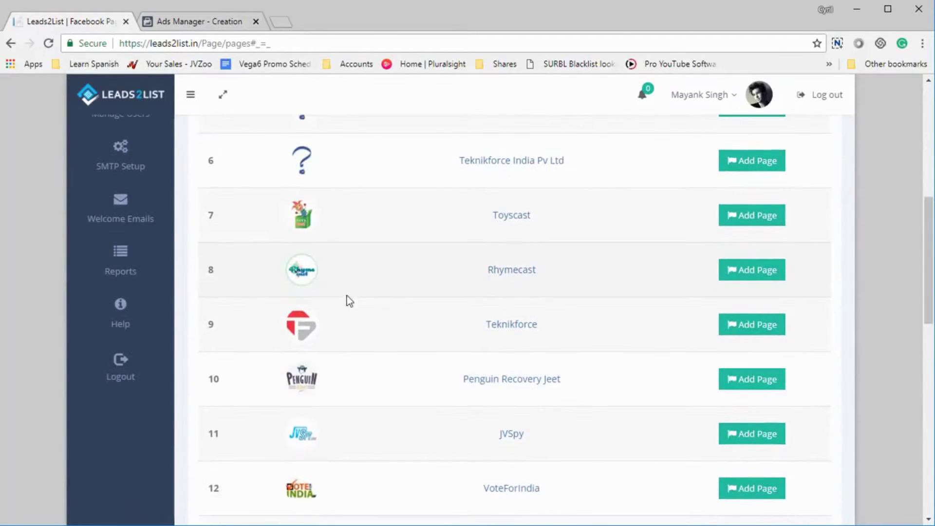
{"action": "scroll", "coordinate": [395, 324], "scroll_direction": "up", "scroll_amount": 4}
{"action": "scroll", "coordinate": [396, 326], "scroll_direction": "up", "scroll_amount": 3}
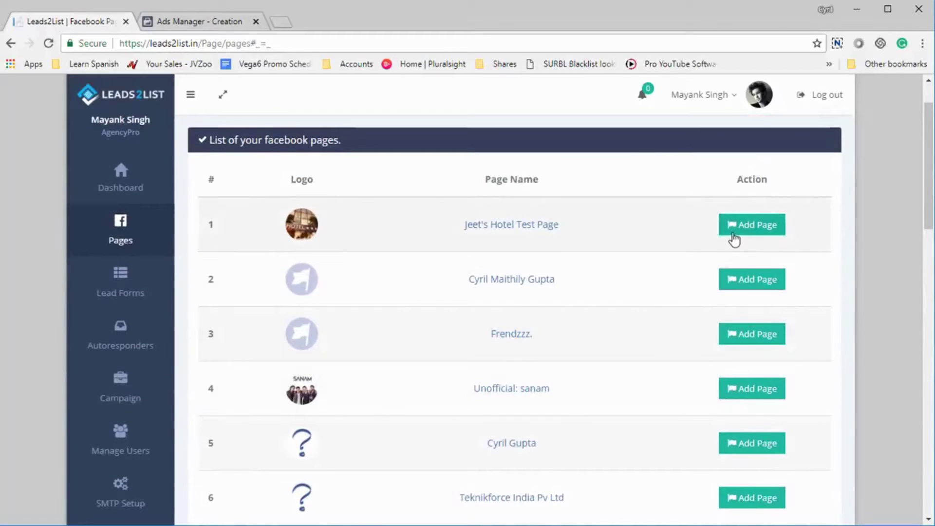
{"action": "left_click", "coordinate": [738, 234]}
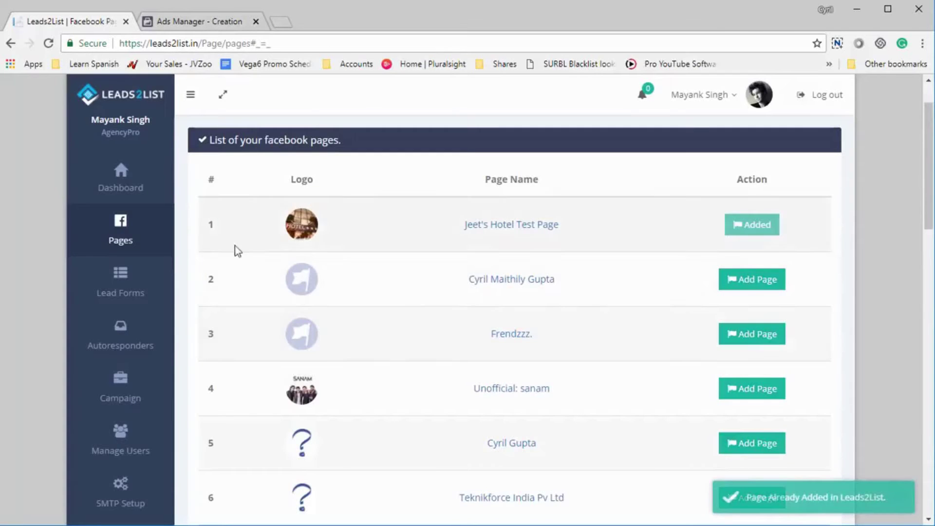
{"action": "left_click", "coordinate": [134, 237]}
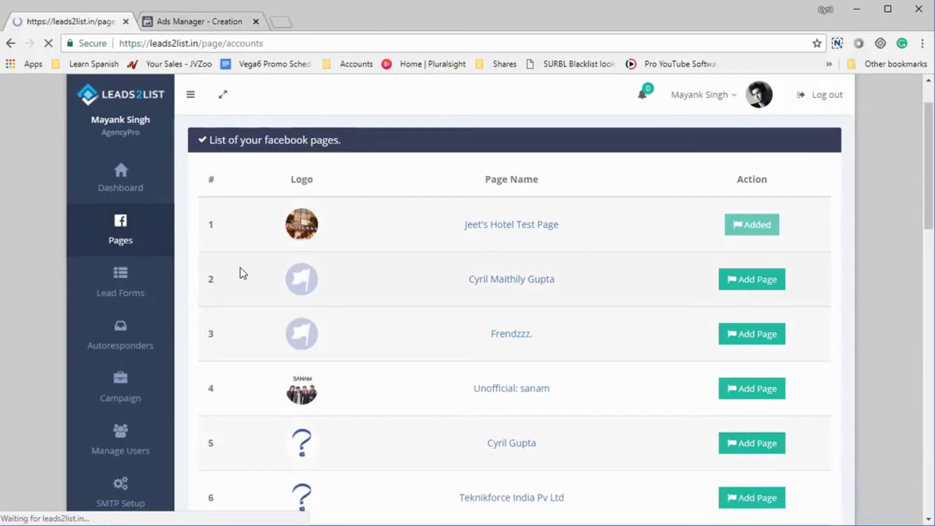
Confirm the hotel test page appears as page 4, then go to Ads Manager
{"action": "scroll", "coordinate": [282, 291], "scroll_direction": "down", "scroll_amount": 5}
{"action": "left_click_drag", "start_coordinate": [344, 249], "coordinate": [387, 263]}
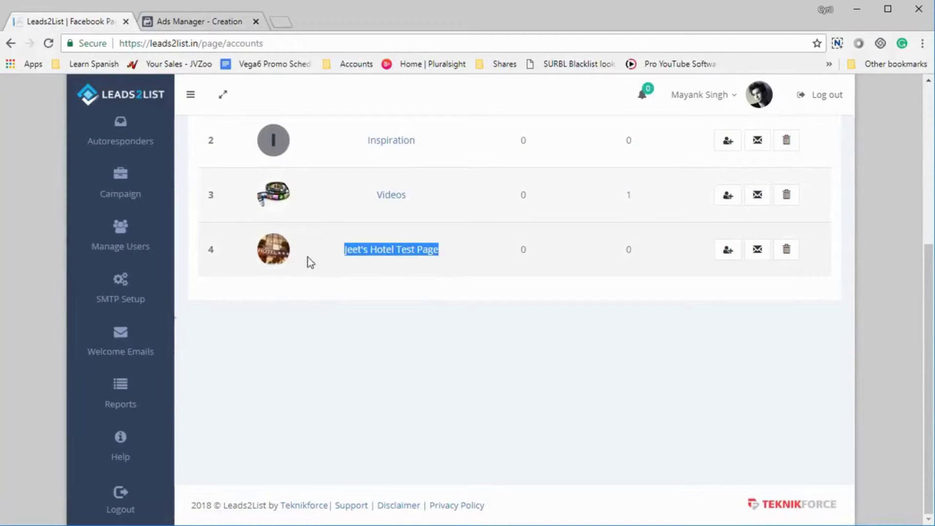
{"action": "left_click", "coordinate": [565, 306]}
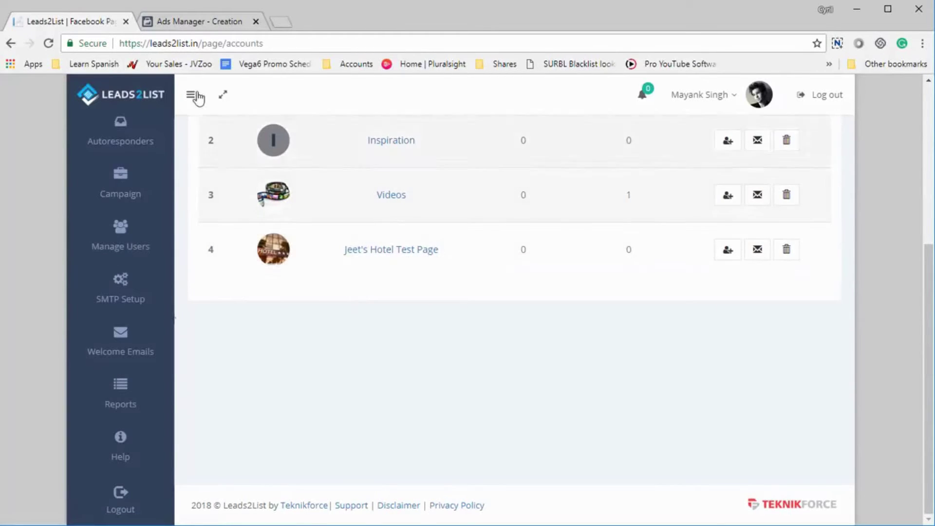
{"action": "left_click", "coordinate": [221, 29]}
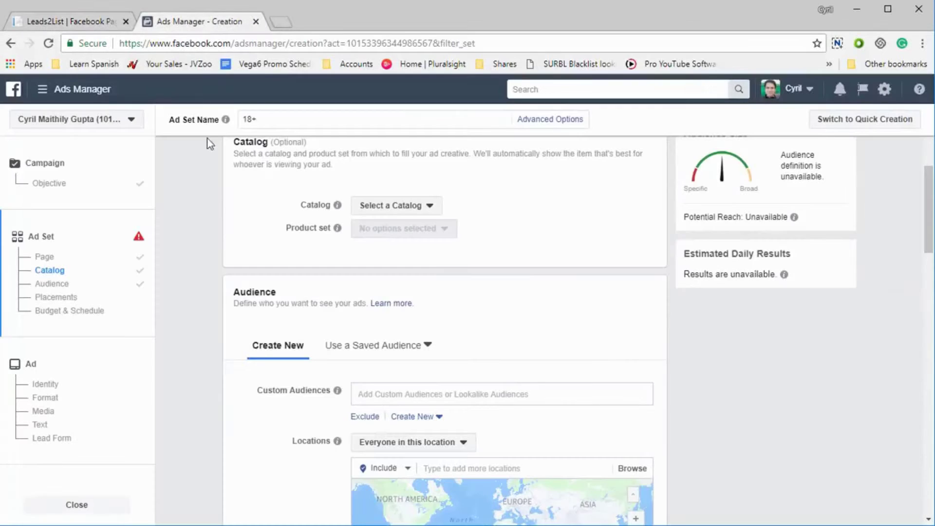
Verify the ad set's Page is the hotel test page under the Lead generation objective
{"action": "scroll", "coordinate": [183, 266], "scroll_direction": "up", "scroll_amount": 6}
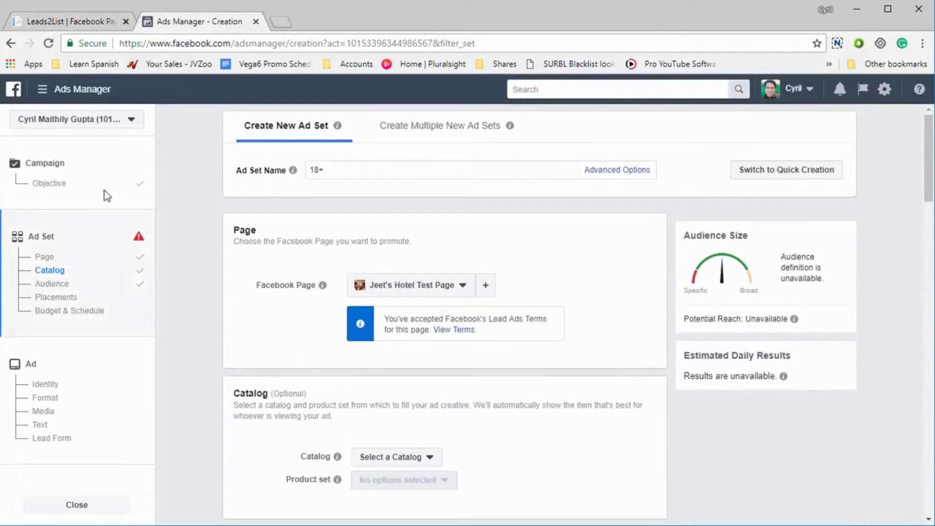
{"action": "left_click", "coordinate": [48, 257]}
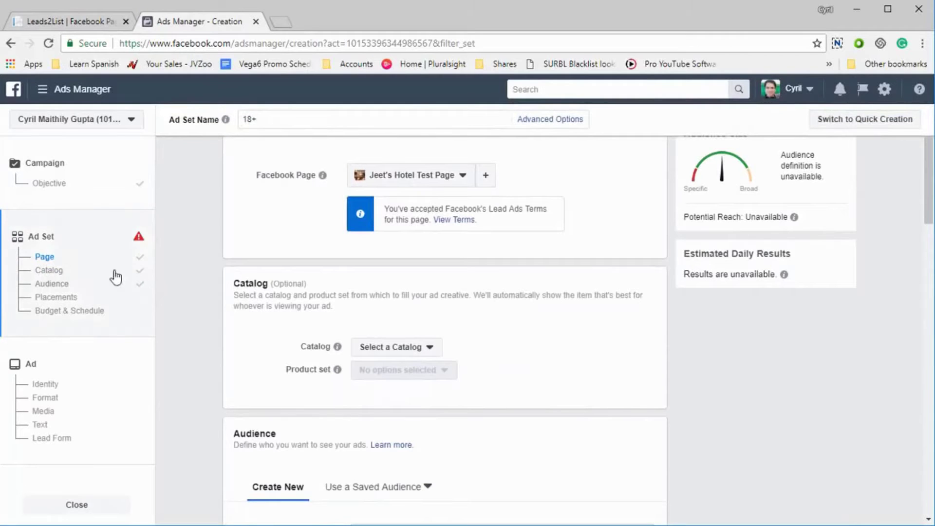
{"action": "left_click", "coordinate": [55, 185]}
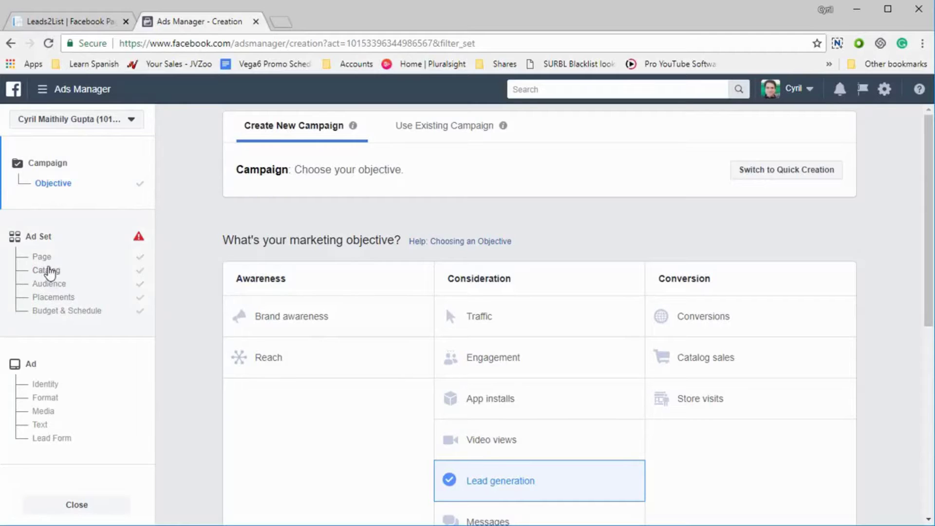
{"action": "left_click", "coordinate": [43, 257]}
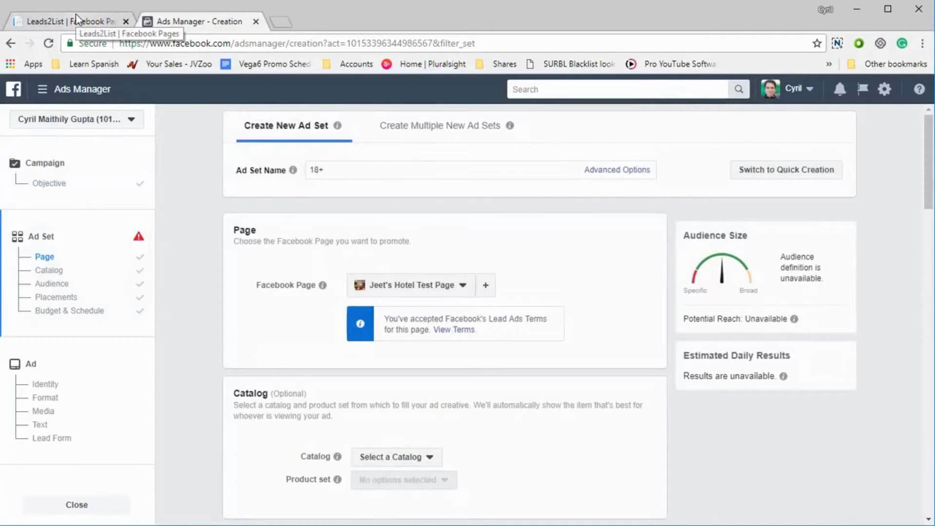
{"action": "left_click", "coordinate": [71, 22]}
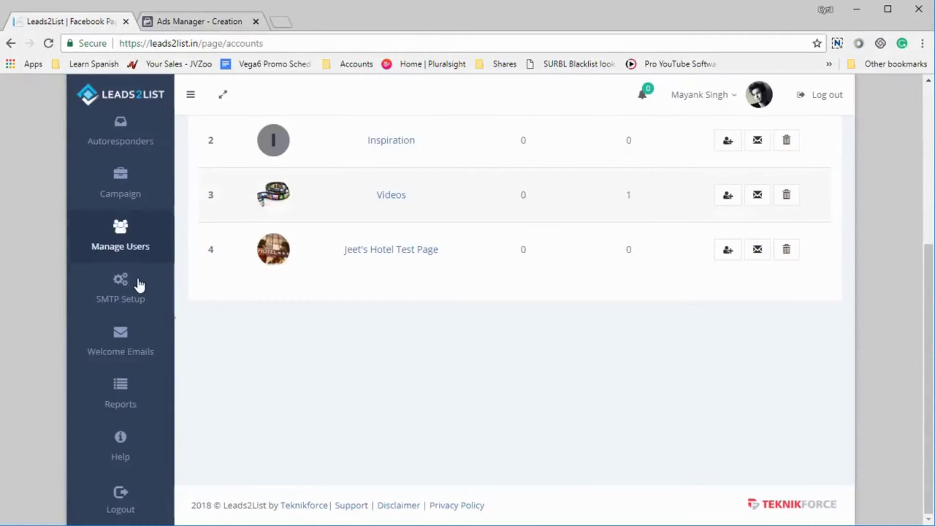
Show the Add New Autoresponder provider list: Aweber, ConstantContact, GetResponse, MailChimp and more
{"action": "scroll", "coordinate": [142, 326], "scroll_direction": "up", "scroll_amount": 3}
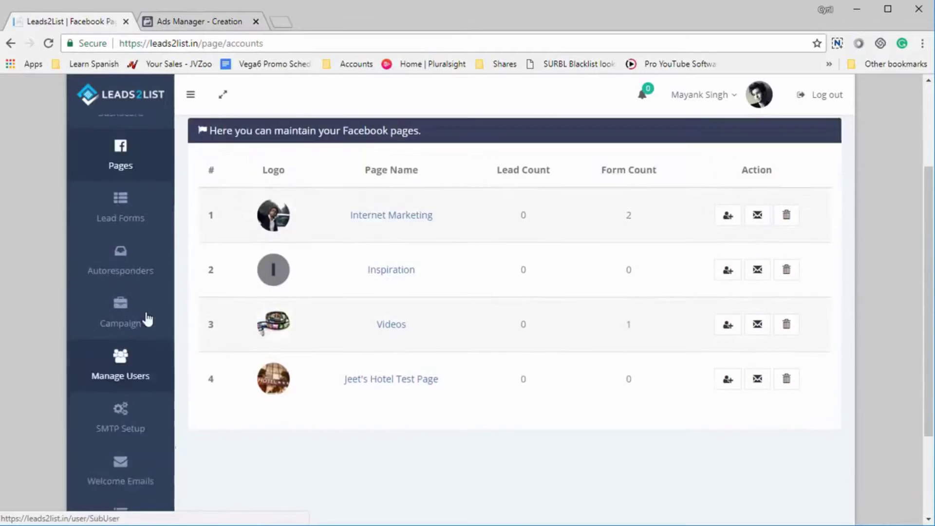
{"action": "scroll", "coordinate": [148, 320], "scroll_direction": "up", "scroll_amount": 2}
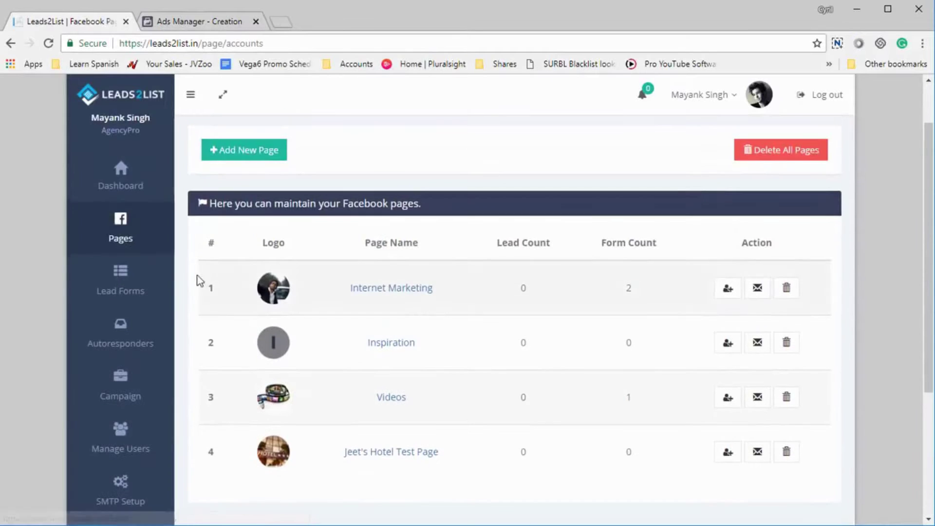
{"action": "left_click", "coordinate": [139, 344]}
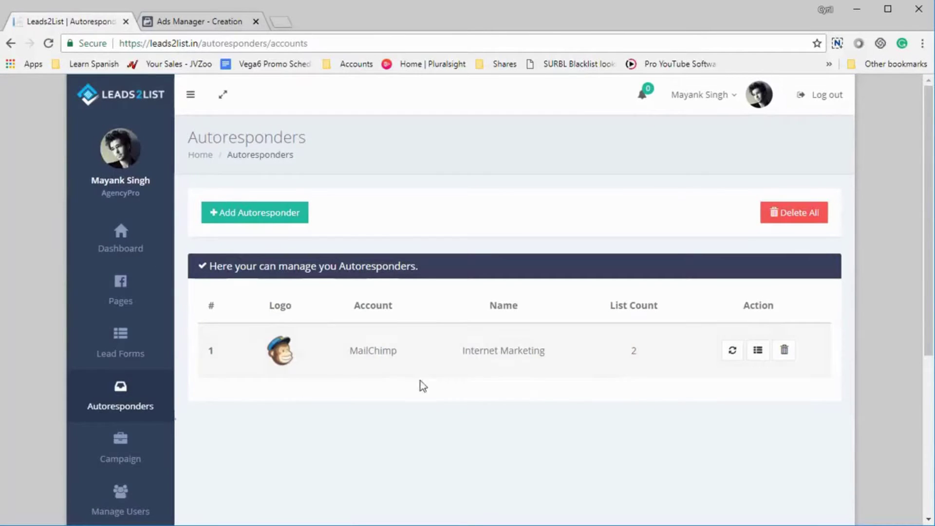
{"action": "left_click", "coordinate": [280, 212]}
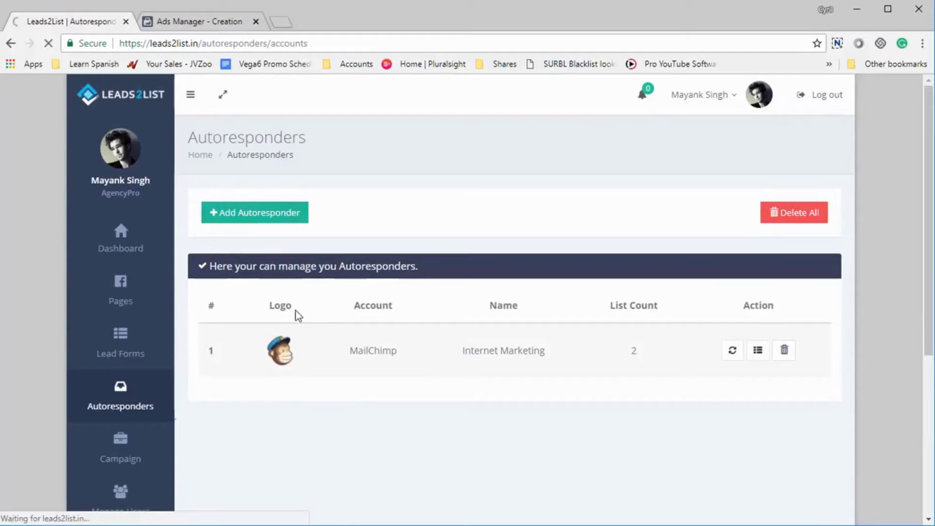
{"action": "left_click", "coordinate": [372, 256]}
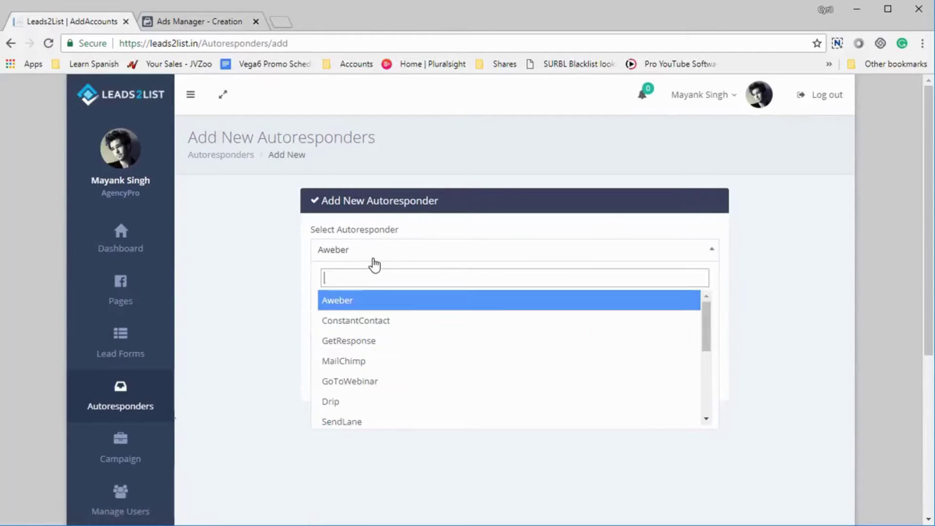
Try ConvertKit, SendLane and Aweber as providers, accepting the autofilled login fields
{"action": "scroll", "coordinate": [395, 380], "scroll_direction": "down", "scroll_amount": 3}
{"action": "left_click", "coordinate": [372, 328]}
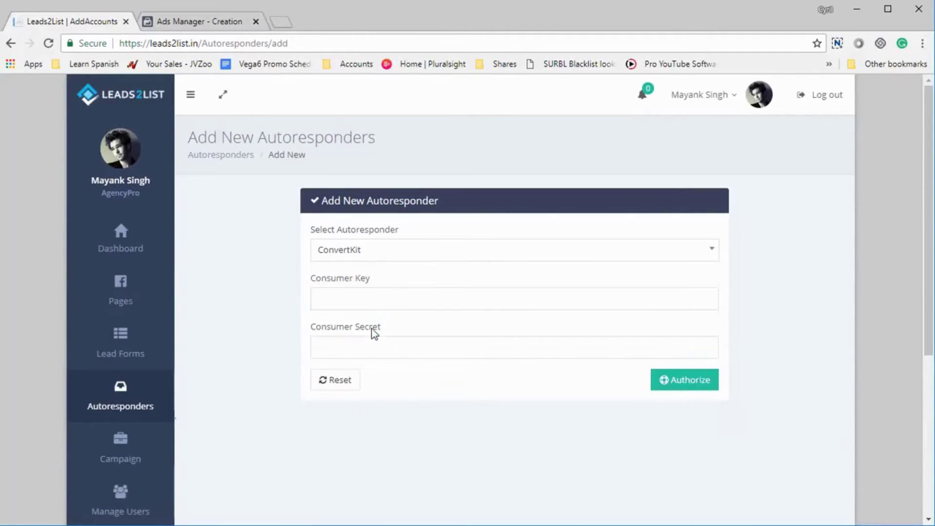
{"action": "left_click", "coordinate": [385, 257]}
{"action": "left_click", "coordinate": [366, 298]}
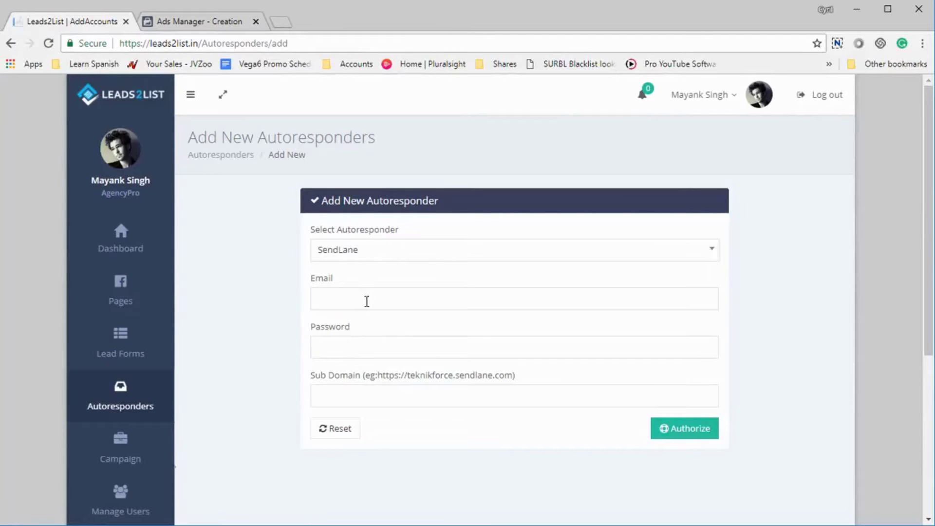
{"action": "left_click", "coordinate": [363, 302]}
{"action": "left_click", "coordinate": [361, 343]}
{"action": "left_click", "coordinate": [367, 257]}
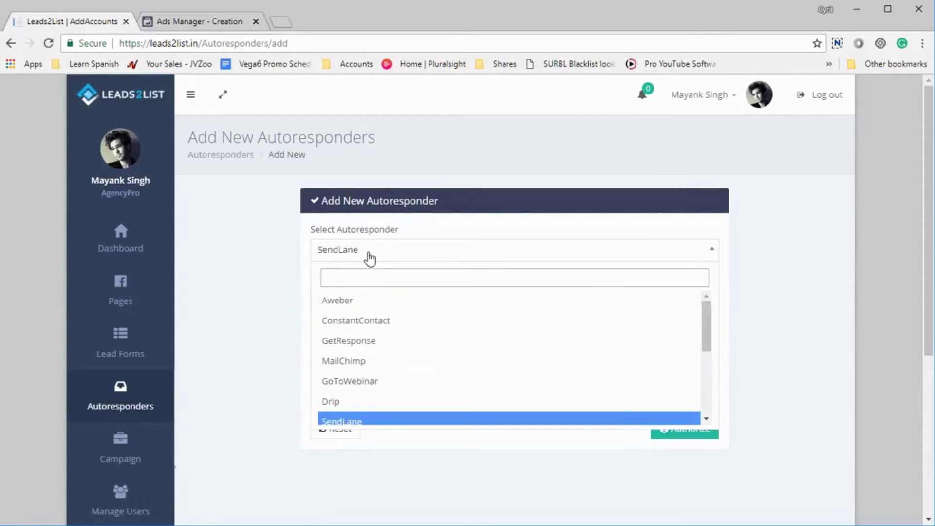
{"action": "left_click", "coordinate": [366, 300]}
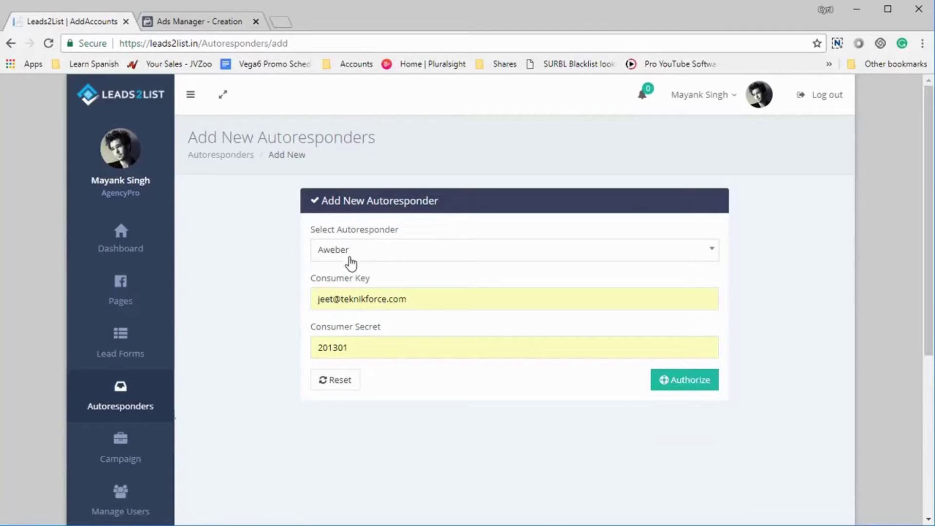
Settle on GetResponse as the new autoresponder's provider
{"action": "left_click", "coordinate": [374, 253]}
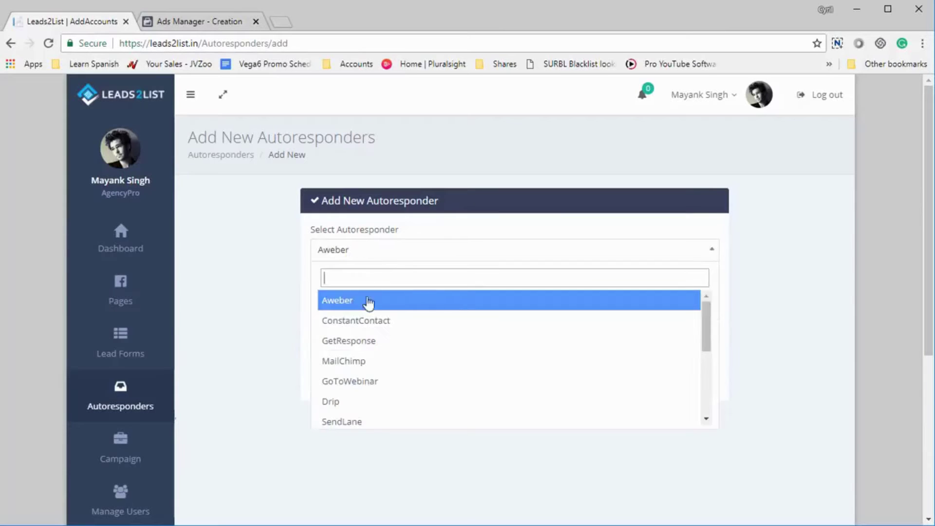
{"action": "left_click", "coordinate": [372, 346]}
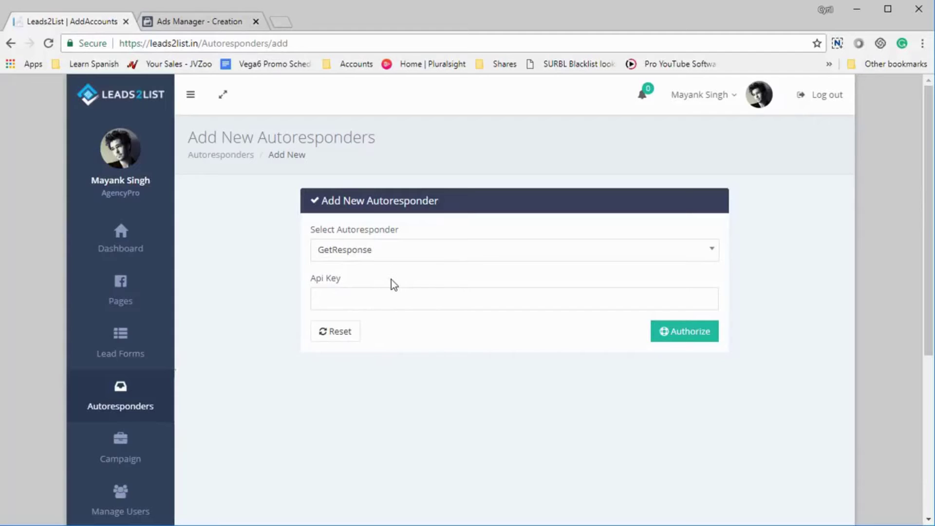
{"action": "left_click", "coordinate": [374, 254]}
{"action": "left_click", "coordinate": [377, 330]}
{"action": "right_click", "coordinate": [356, 360]}
Return to the Autoresponders list and highlight the Internet Marketing account's list count of 2
{"action": "left_click", "coordinate": [373, 369]}
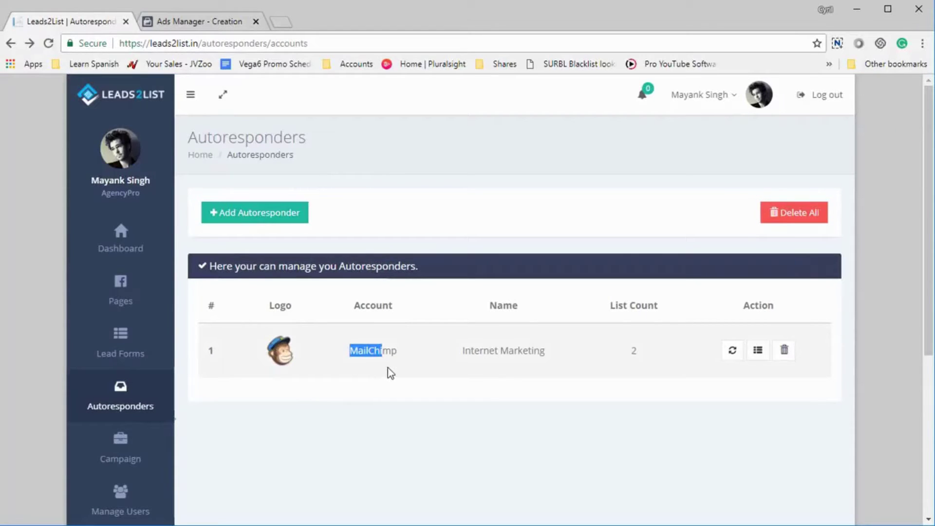
{"action": "left_click_drag", "start_coordinate": [479, 350], "coordinate": [544, 356]}
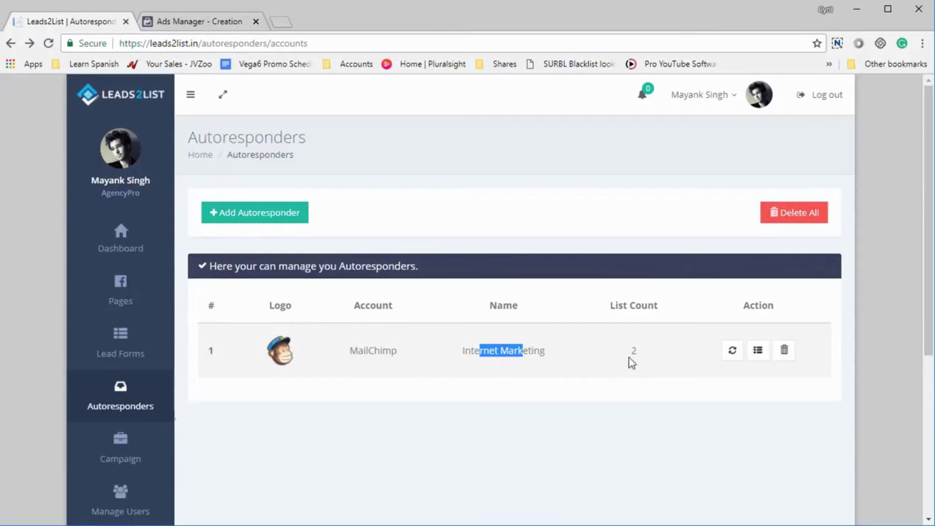
{"action": "left_click_drag", "start_coordinate": [632, 363], "coordinate": [652, 359]}
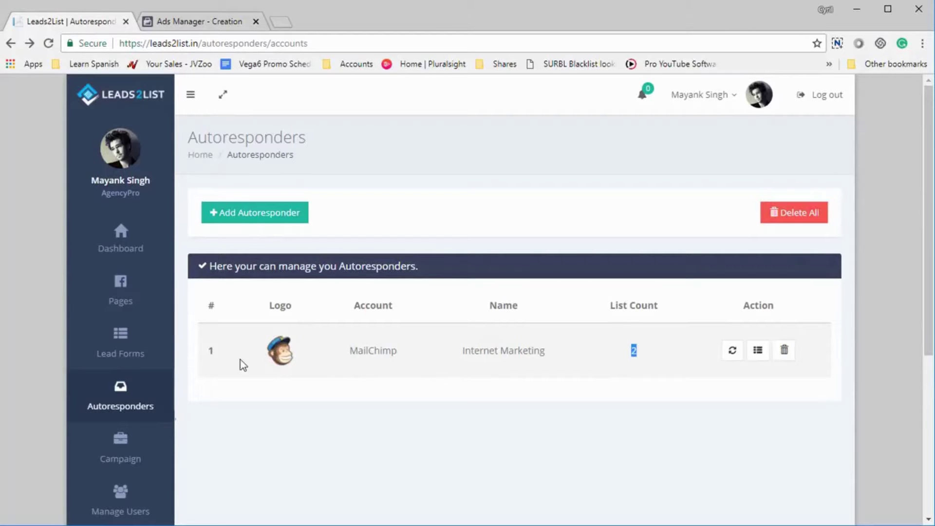
{"action": "left_click", "coordinate": [141, 351]}
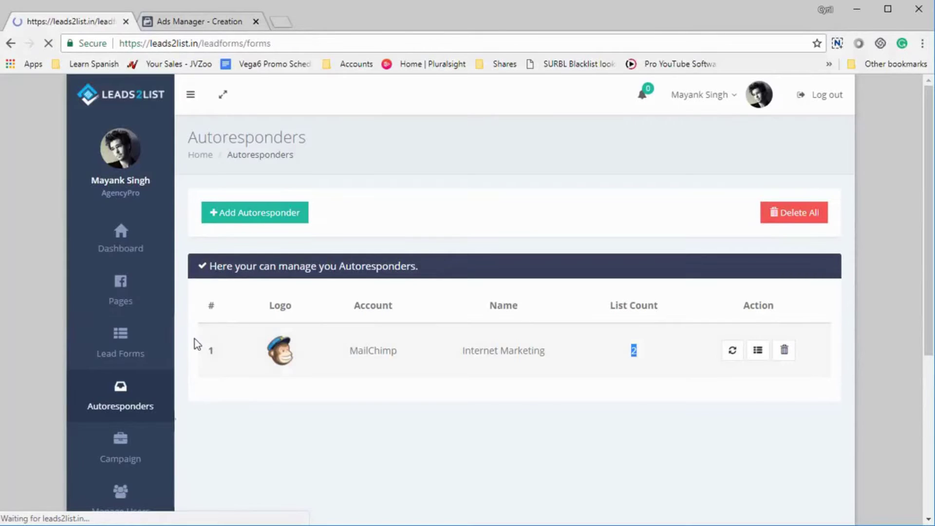
Review the Lead Forms table listing Form 3, the untitled form and Form 2
{"action": "scroll", "coordinate": [326, 362], "scroll_direction": "down", "scroll_amount": 2}
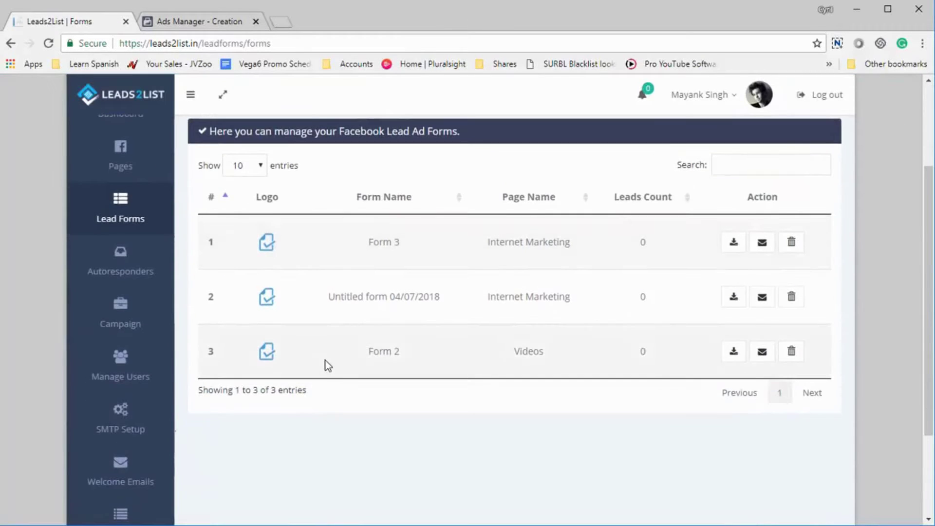
{"action": "scroll", "coordinate": [319, 361], "scroll_direction": "up", "scroll_amount": 3}
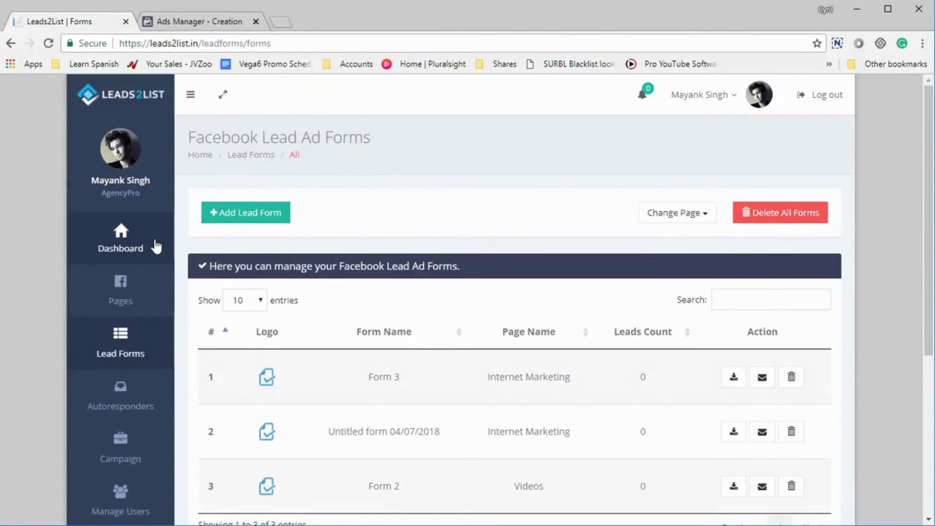
{"action": "scroll", "coordinate": [209, 359], "scroll_direction": "down", "scroll_amount": 3}
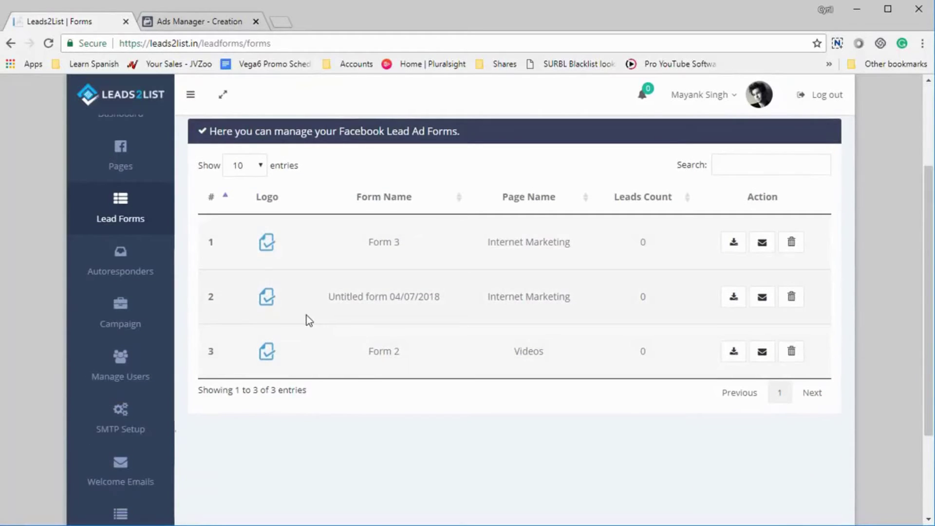
{"action": "left_click", "coordinate": [185, 28]}
Recheck the campaign objective, then accept the Lead Ad Terms for the hotel test page
{"action": "scroll", "coordinate": [358, 282], "scroll_direction": "down", "scroll_amount": 3}
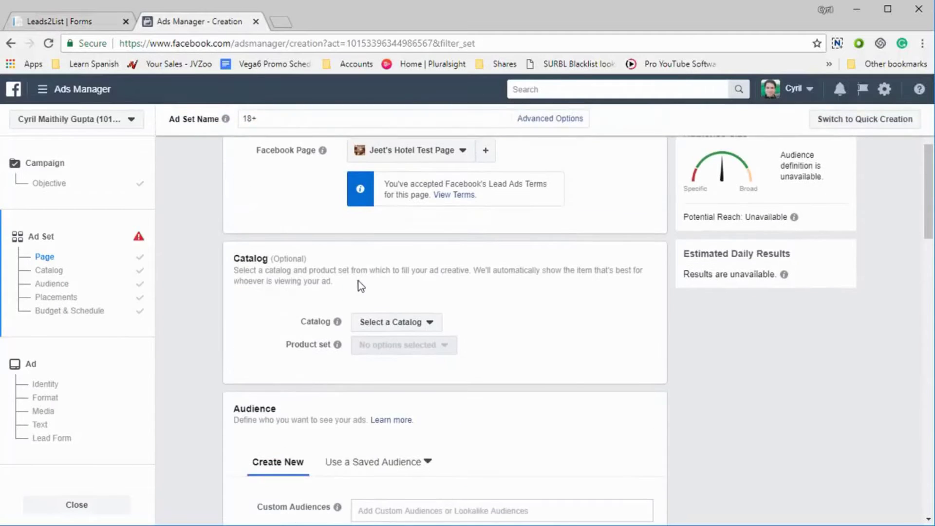
{"action": "scroll", "coordinate": [359, 281], "scroll_direction": "up", "scroll_amount": 3}
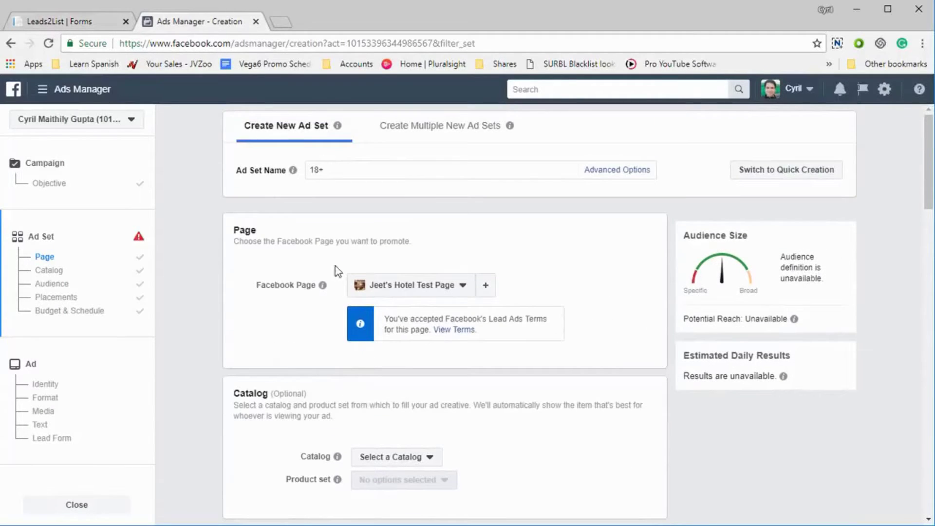
{"action": "left_click", "coordinate": [74, 186]}
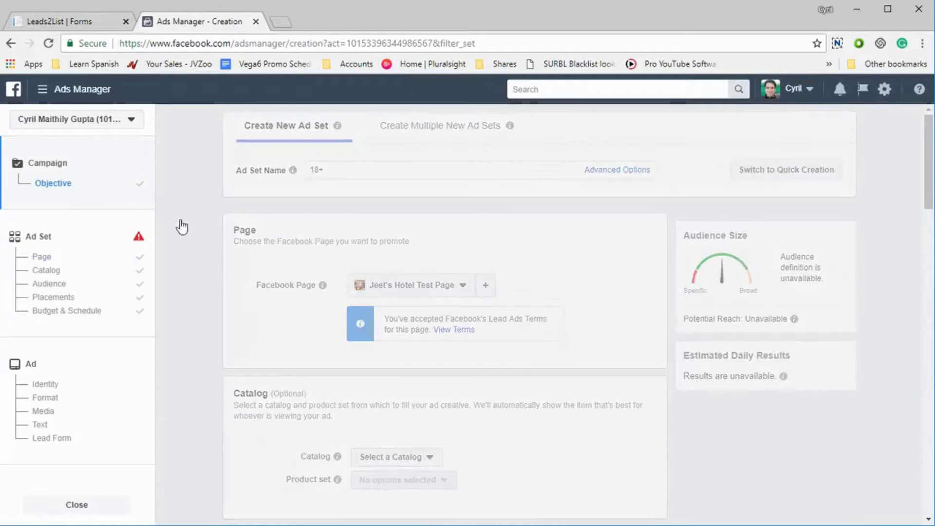
{"action": "scroll", "coordinate": [487, 438], "scroll_direction": "down", "scroll_amount": 1}
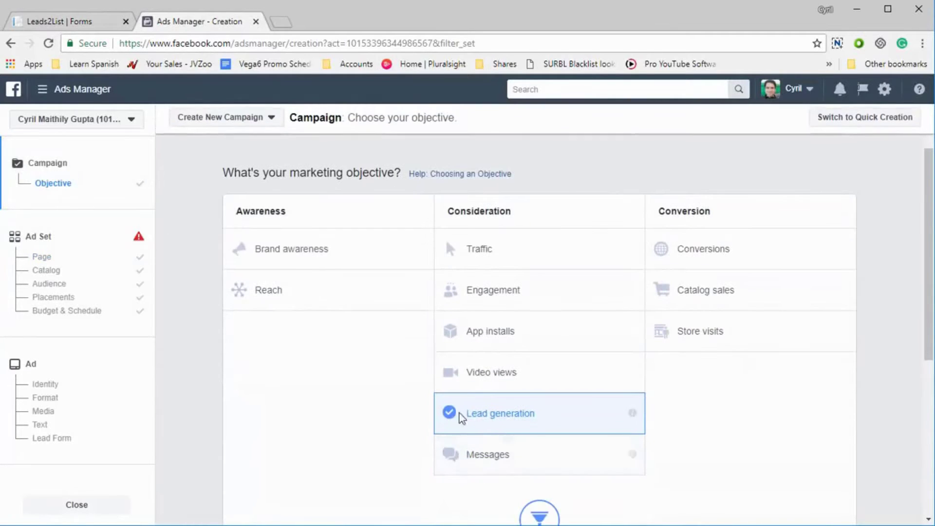
{"action": "left_click", "coordinate": [62, 261]}
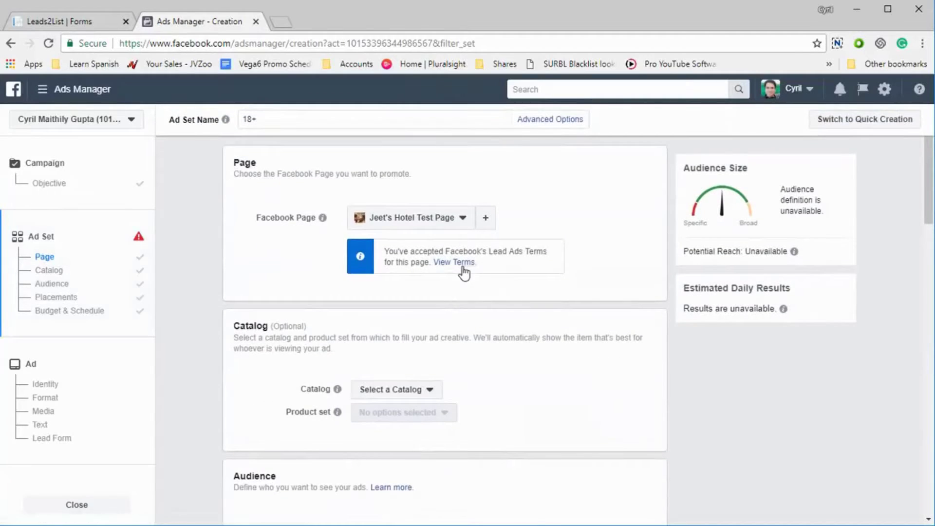
{"action": "left_click", "coordinate": [462, 264]}
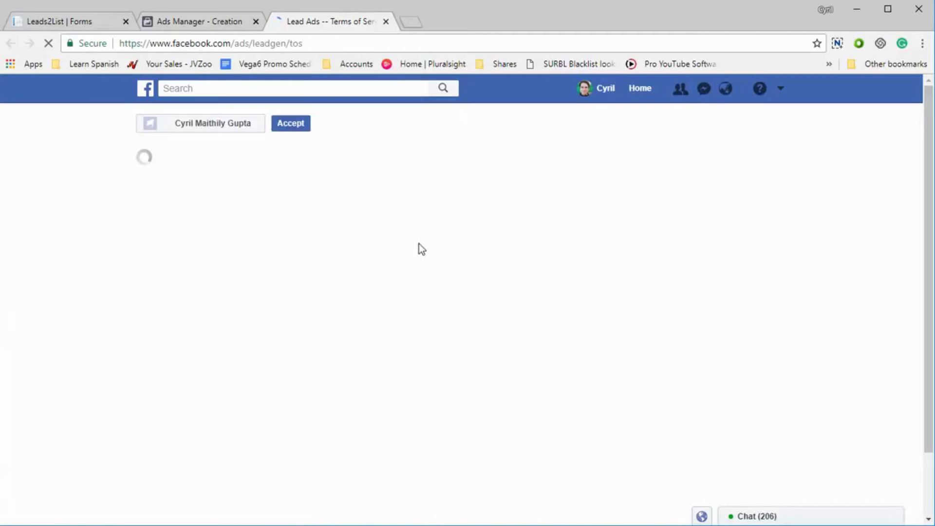
{"action": "left_click", "coordinate": [298, 127]}
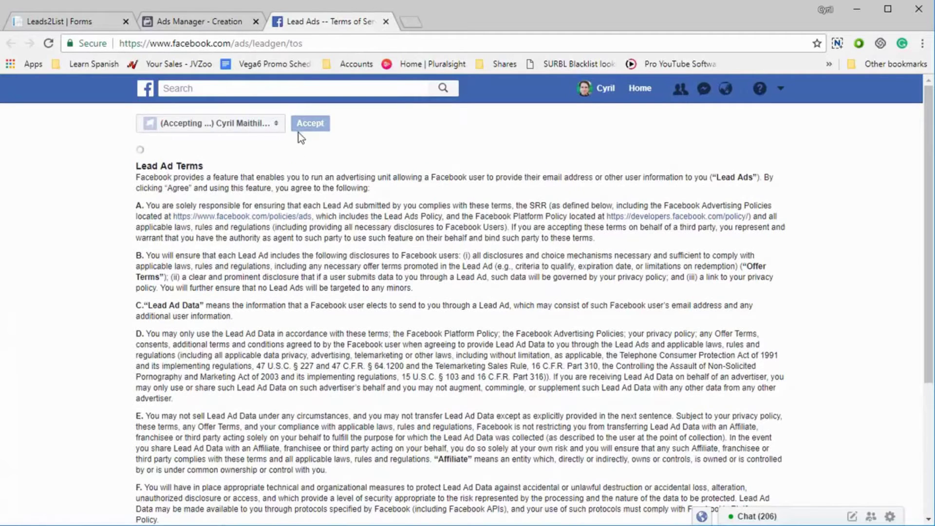
{"action": "middle_click", "coordinate": [335, 25]}
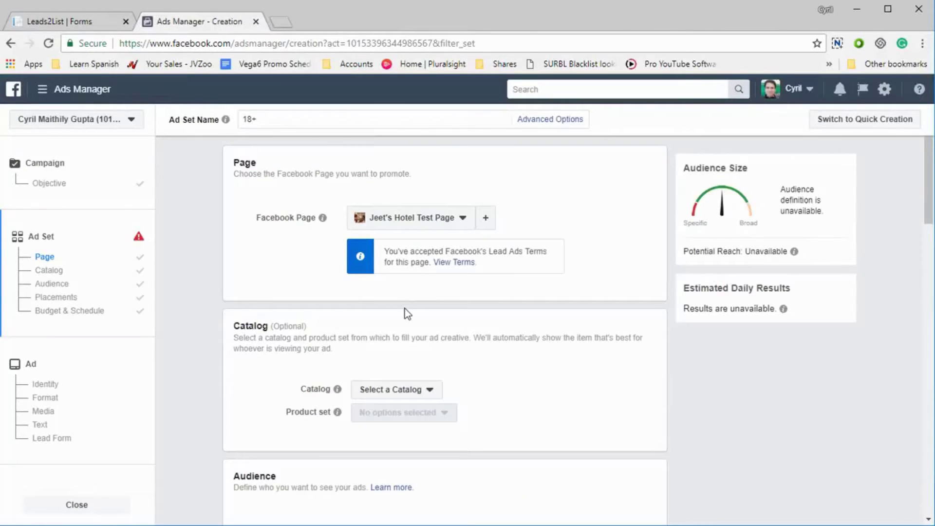
Review audience, Custom Audiences, placements and budget, then continue to the ad setup
{"action": "scroll", "coordinate": [400, 315], "scroll_direction": "down", "scroll_amount": 1}
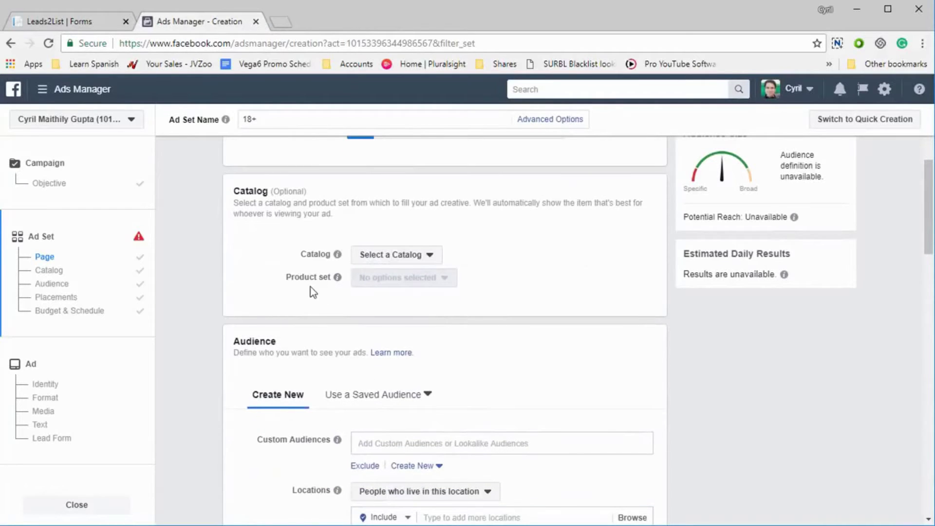
{"action": "scroll", "coordinate": [322, 294], "scroll_direction": "down", "scroll_amount": 3}
{"action": "scroll", "coordinate": [358, 303], "scroll_direction": "down", "scroll_amount": 2}
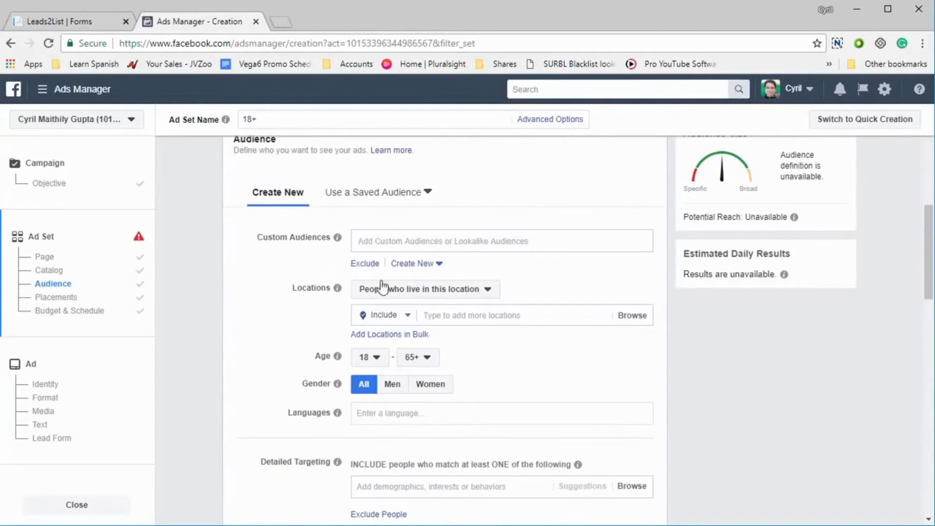
{"action": "left_click", "coordinate": [400, 242]}
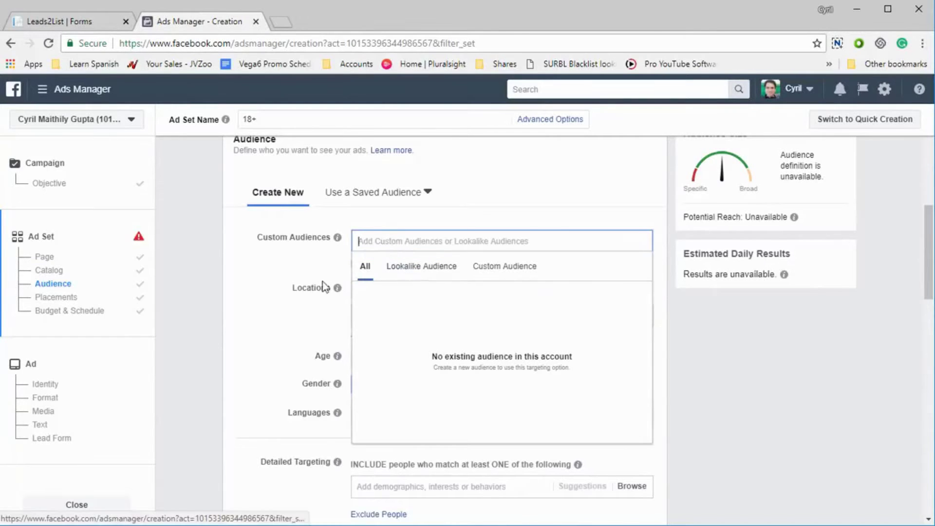
{"action": "left_click_drag", "start_coordinate": [311, 287], "coordinate": [307, 286]}
{"action": "scroll", "coordinate": [261, 284], "scroll_direction": "up", "scroll_amount": 3}
{"action": "scroll", "coordinate": [287, 289], "scroll_direction": "down", "scroll_amount": 5}
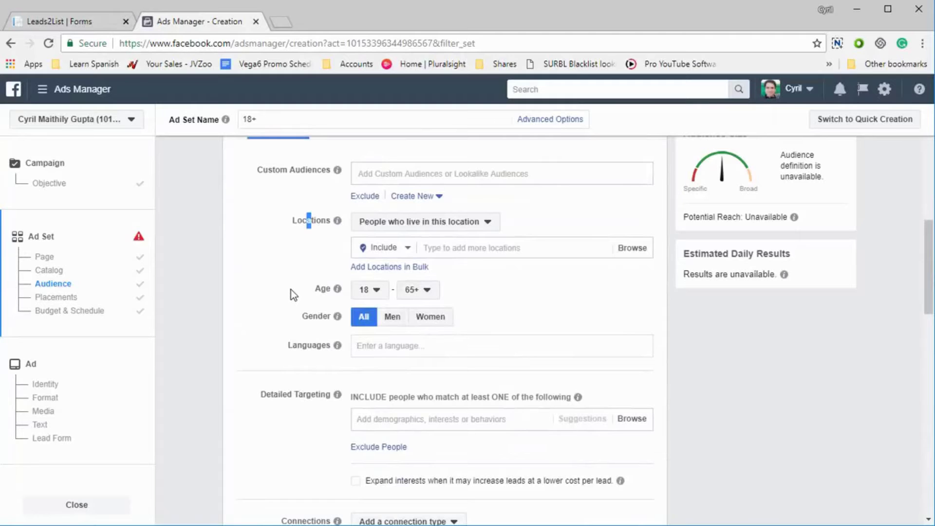
{"action": "scroll", "coordinate": [292, 291], "scroll_direction": "down", "scroll_amount": 4}
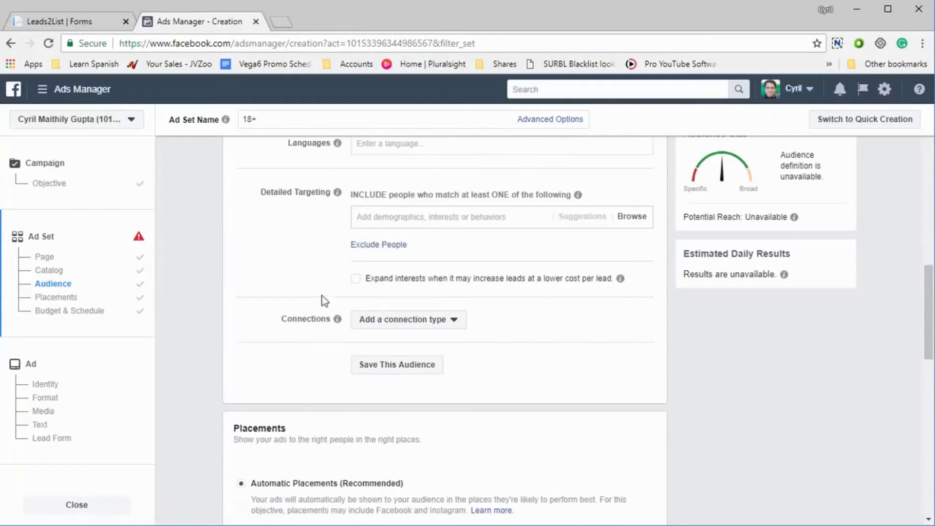
{"action": "scroll", "coordinate": [380, 354], "scroll_direction": "down", "scroll_amount": 5}
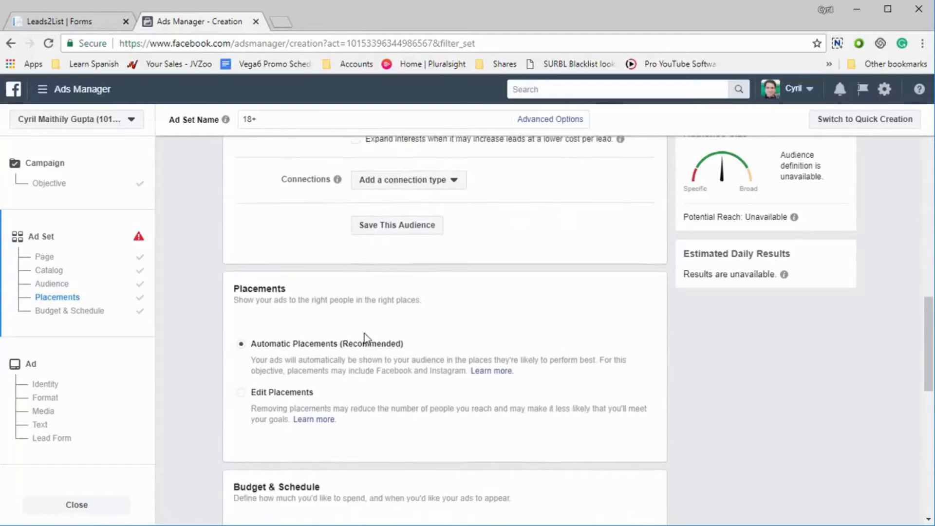
{"action": "scroll", "coordinate": [395, 360], "scroll_direction": "down", "scroll_amount": 6}
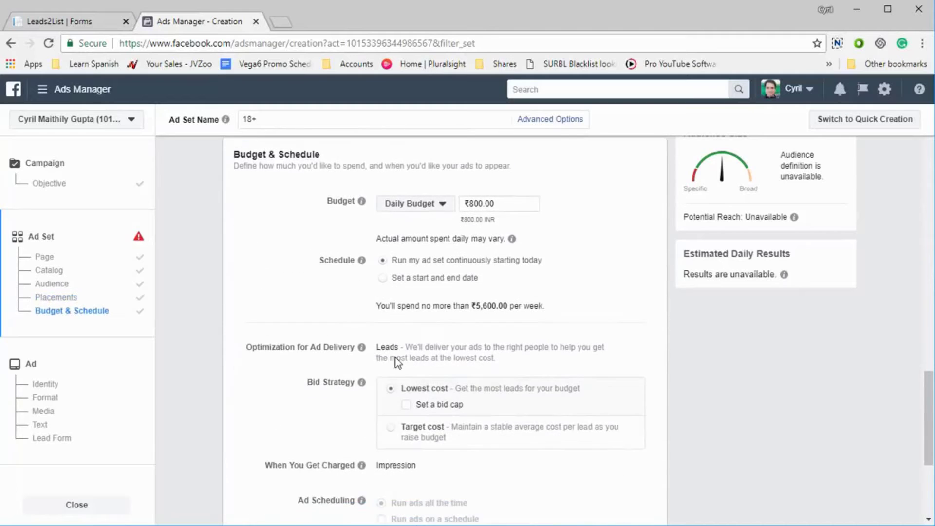
{"action": "scroll", "coordinate": [399, 360], "scroll_direction": "down", "scroll_amount": 2}
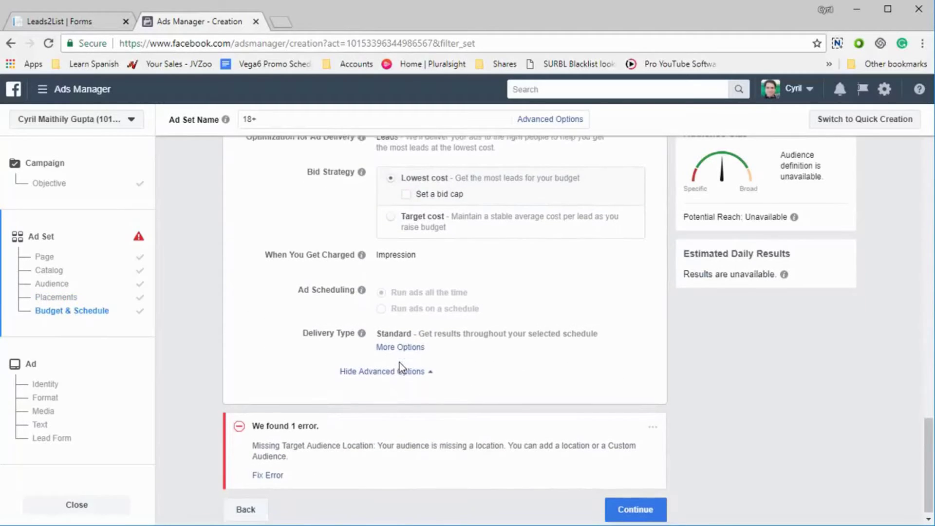
{"action": "left_click", "coordinate": [639, 505]}
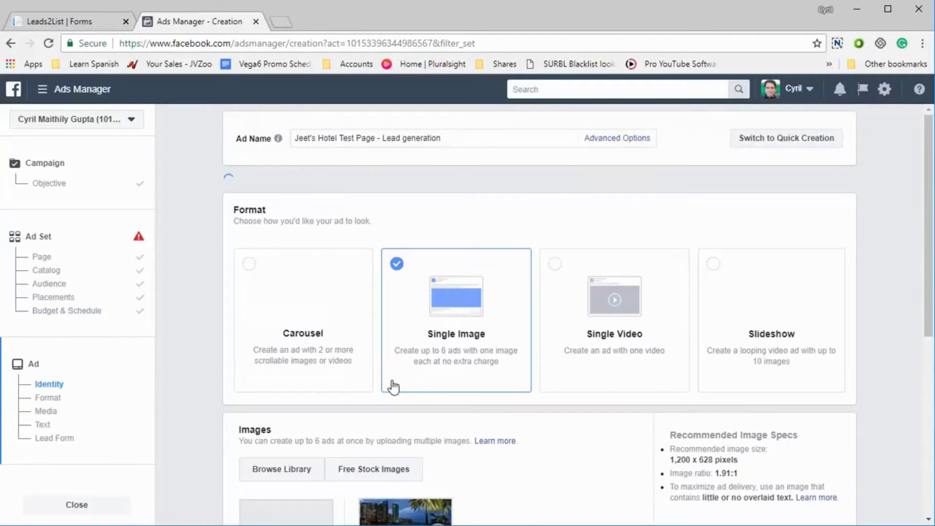
Enter 'This is some test text' as the ad's main text and copy it
{"action": "scroll", "coordinate": [393, 386], "scroll_direction": "down", "scroll_amount": 3}
{"action": "scroll", "coordinate": [394, 394], "scroll_direction": "down", "scroll_amount": 6}
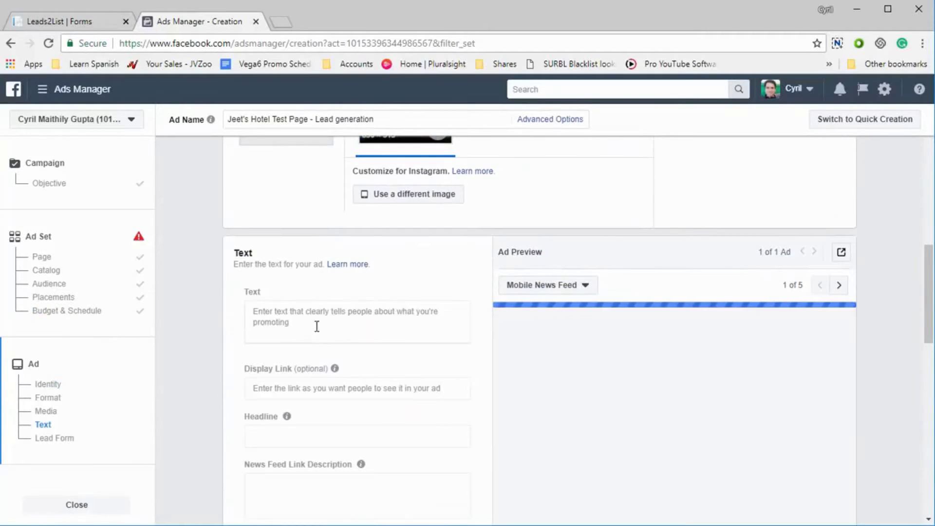
{"action": "left_click", "coordinate": [321, 327]}
{"action": "type", "text": "this i"}
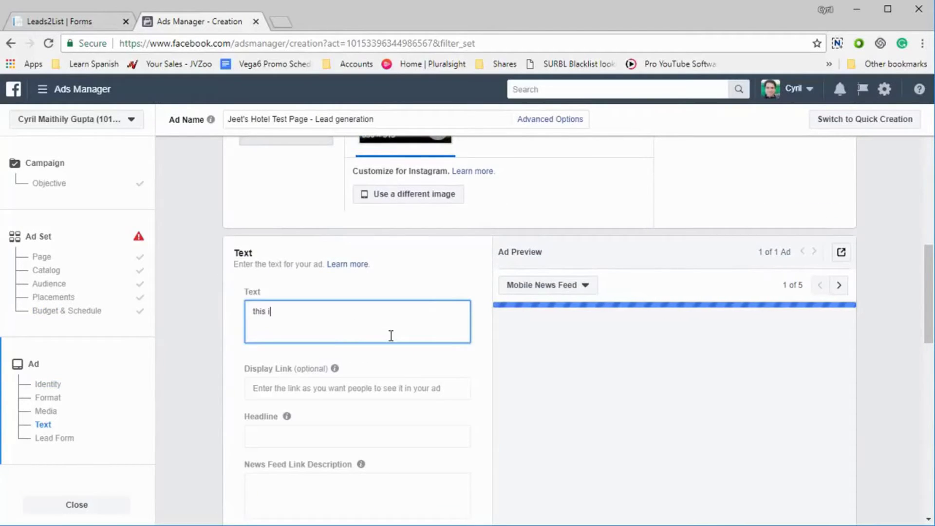
{"action": "key", "text": "BackSpace"}
{"action": "key", "text": "BackSpace"}
{"action": "key", "text": "BackSpace"}
{"action": "type", "text": "Tshi"}
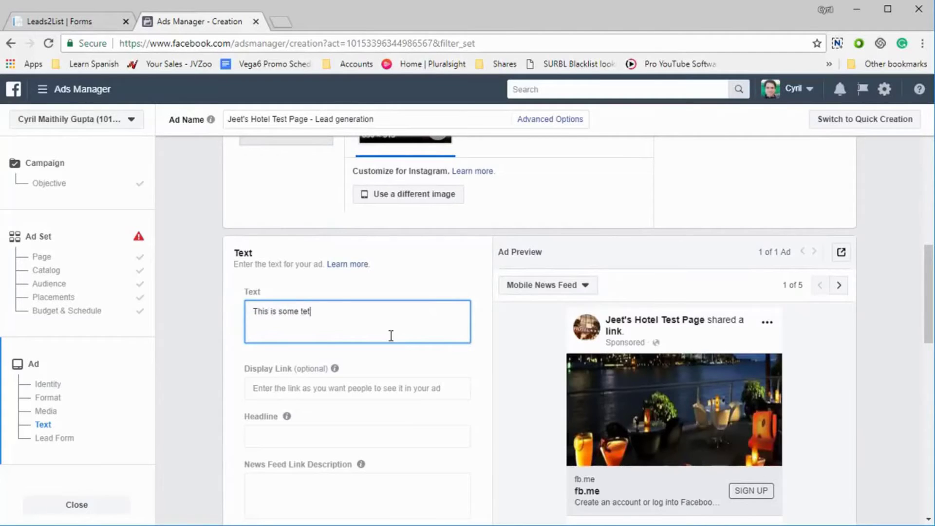
{"action": "key", "text": "ctrl+a"}
{"action": "key", "text": "ctrl+c"}
Paste the same text into the headline and keep Sign Up as the call to action
{"action": "left_click", "coordinate": [334, 431]}
{"action": "key", "text": "ctrl+v"}
{"action": "scroll", "coordinate": [329, 403], "scroll_direction": "down", "scroll_amount": 2}
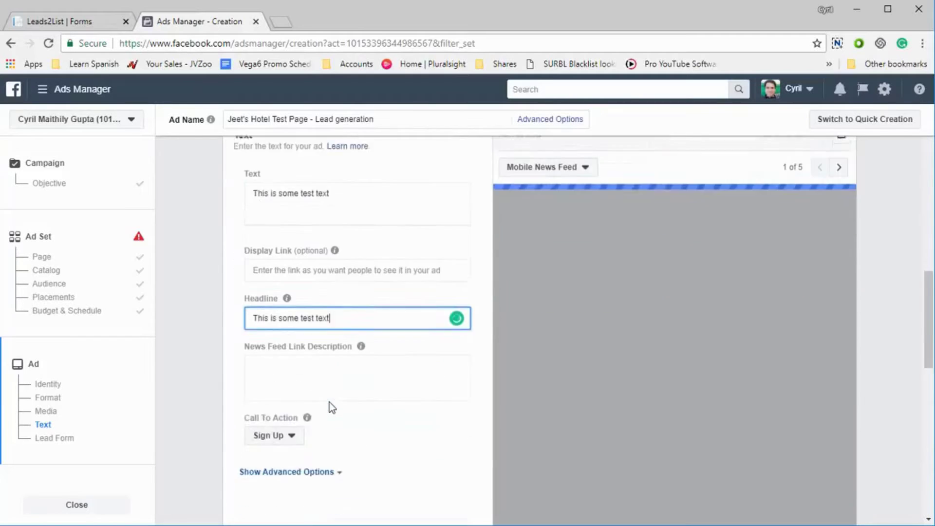
{"action": "scroll", "coordinate": [329, 403], "scroll_direction": "down", "scroll_amount": 2}
{"action": "left_click", "coordinate": [290, 351]}
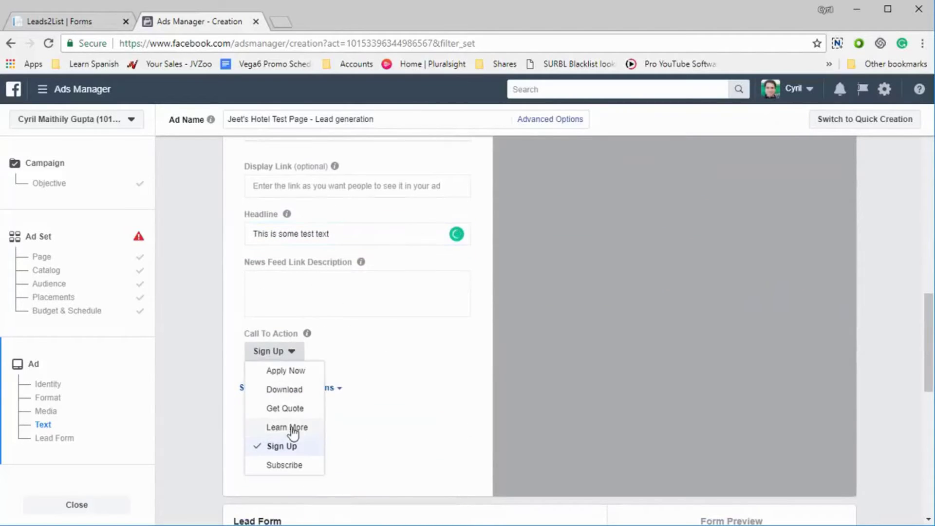
{"action": "left_click", "coordinate": [398, 383]}
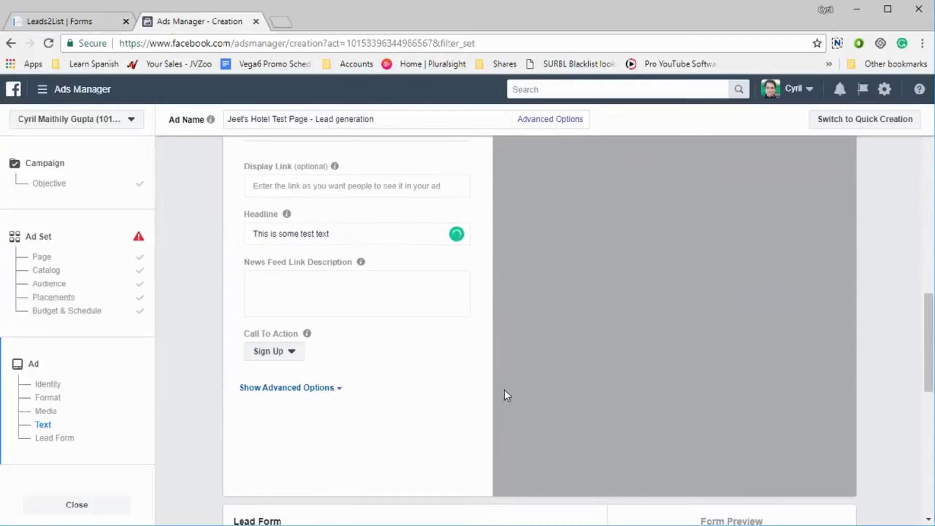
{"action": "scroll", "coordinate": [506, 395], "scroll_direction": "down", "scroll_amount": 7}
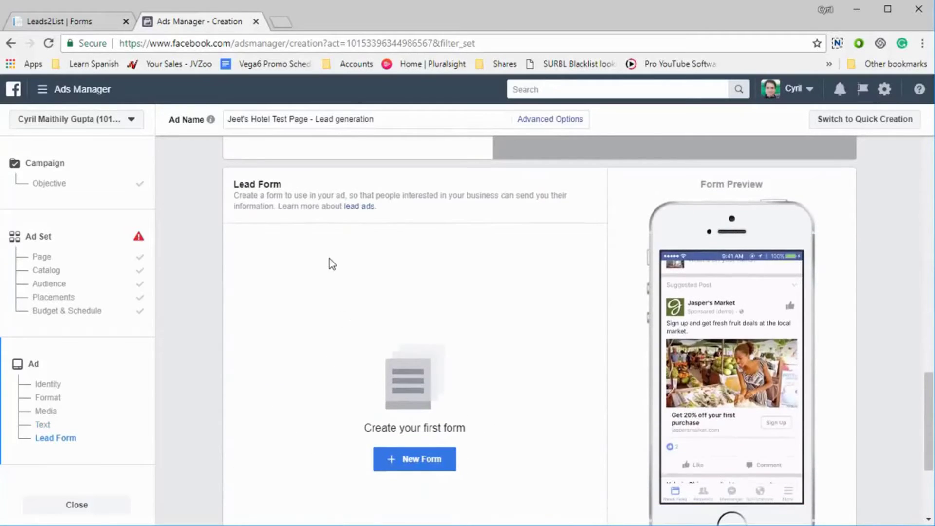
Create a new lead form, review its Intro, Questions, Privacy Policy and Thank You sections, and save it
{"action": "left_click", "coordinate": [419, 466]}
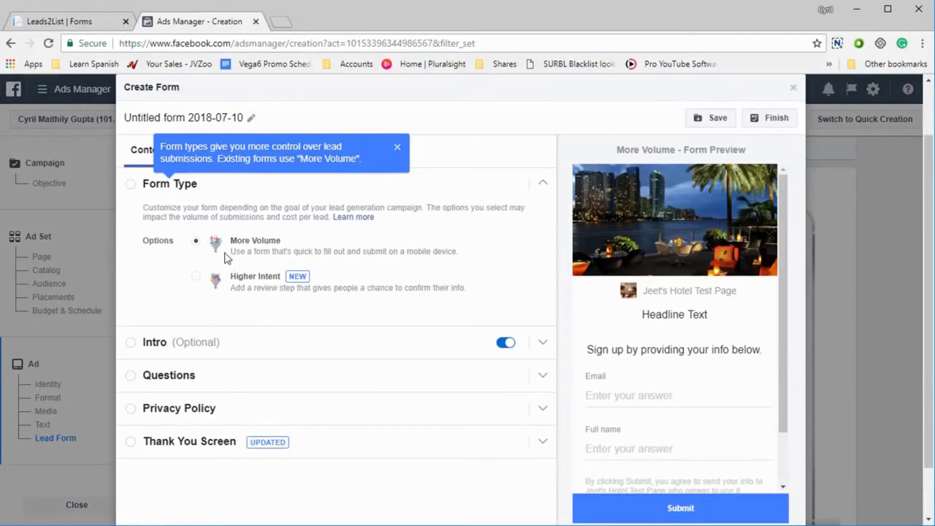
{"action": "left_click", "coordinate": [221, 355]}
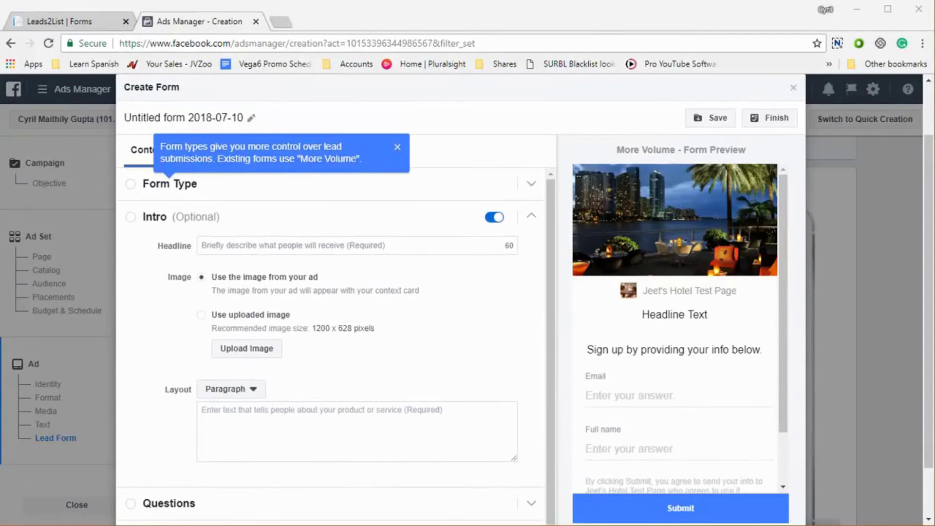
{"action": "left_click", "coordinate": [681, 508]}
{"action": "left_click", "coordinate": [316, 194]}
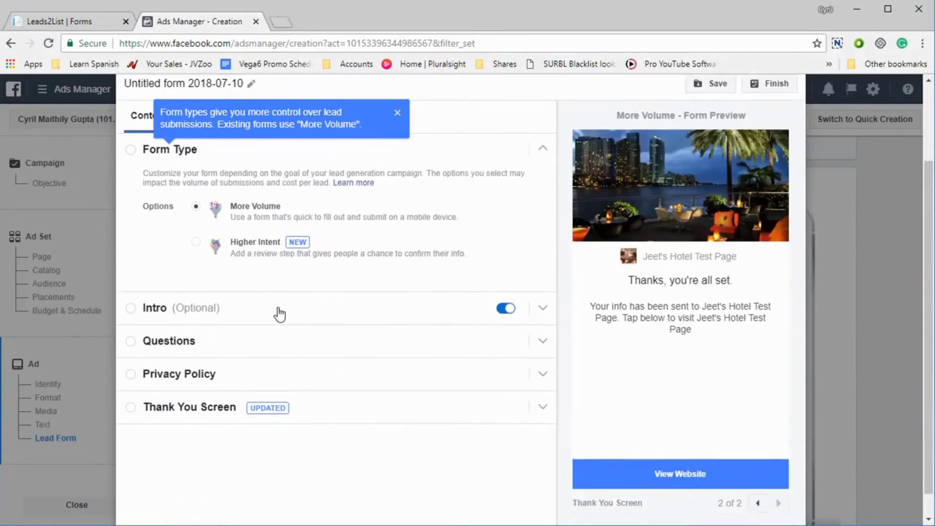
{"action": "left_click", "coordinate": [281, 279]}
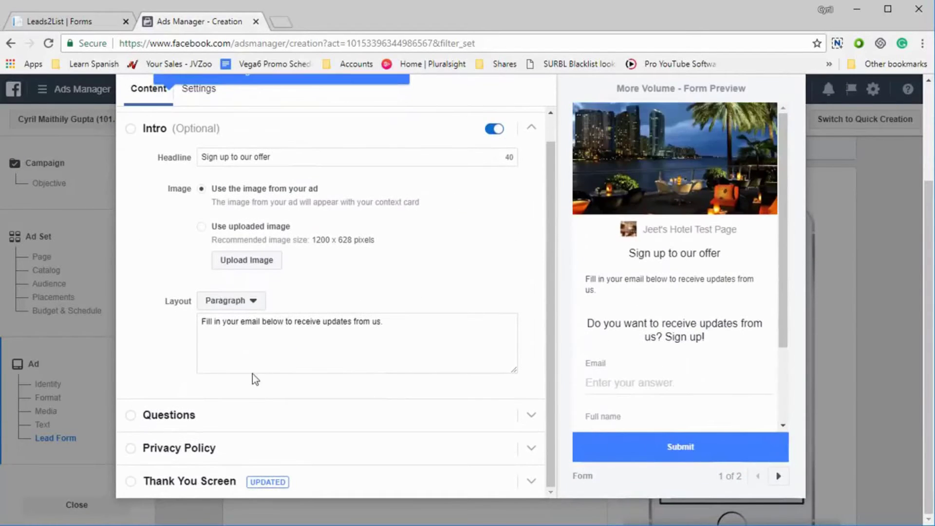
{"action": "left_click", "coordinate": [264, 417]}
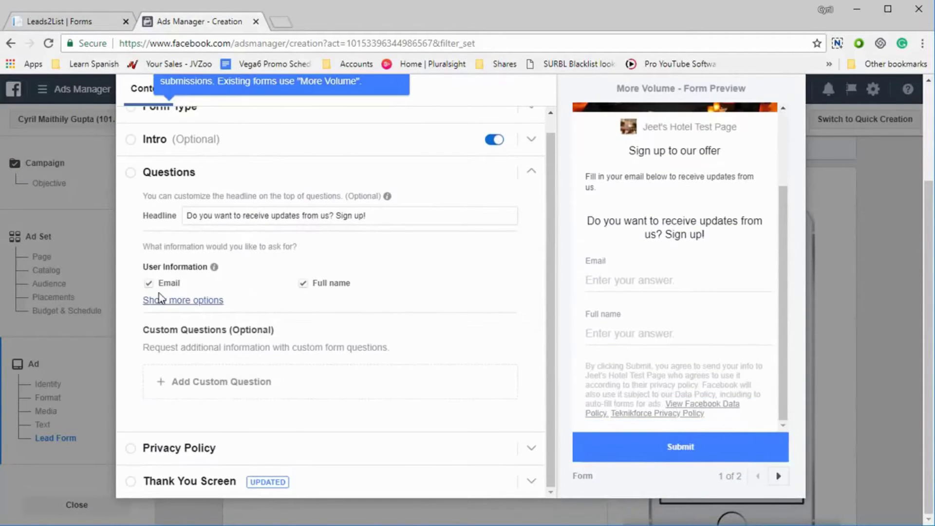
{"action": "left_click", "coordinate": [261, 458]}
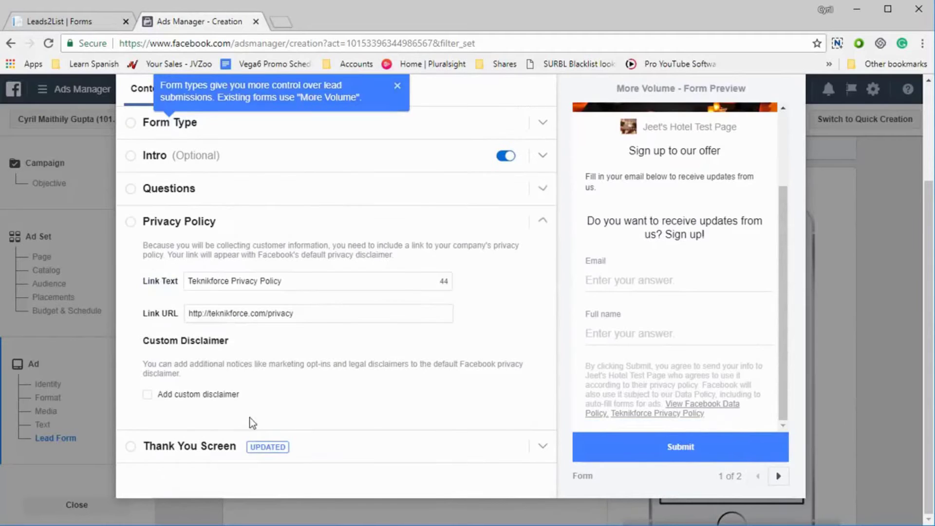
{"action": "left_click", "coordinate": [334, 452]}
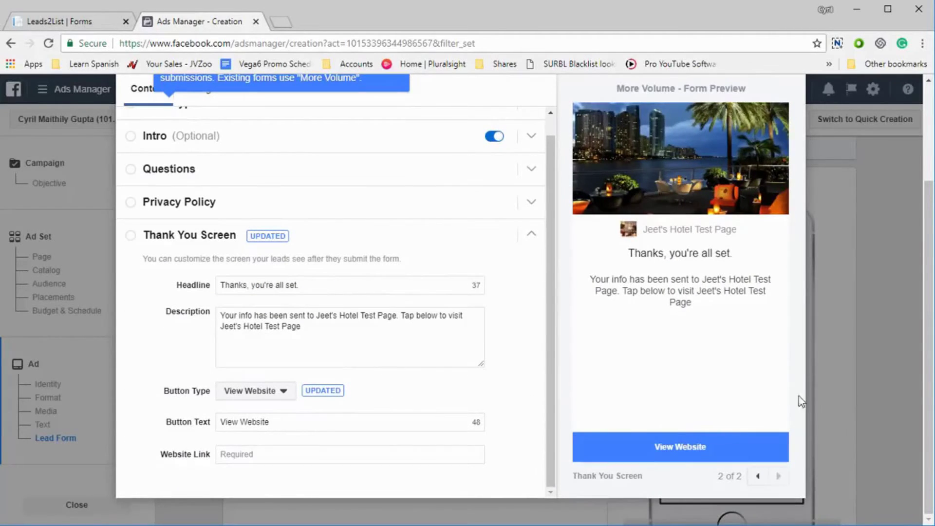
{"action": "scroll", "coordinate": [485, 325], "scroll_direction": "up", "scroll_amount": 1}
{"action": "scroll", "coordinate": [487, 326], "scroll_direction": "down", "scroll_amount": 1}
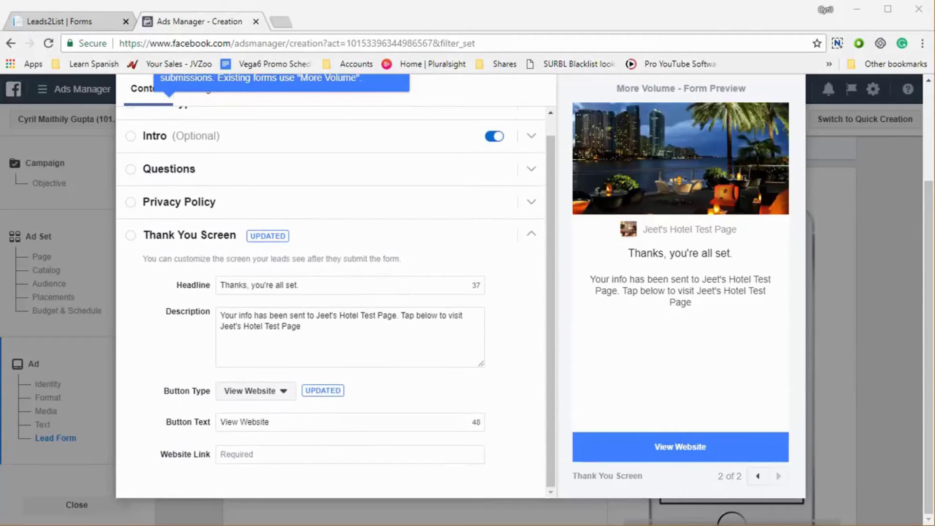
{"action": "scroll", "coordinate": [733, 216], "scroll_direction": "up", "scroll_amount": 4}
{"action": "left_click", "coordinate": [712, 126]}
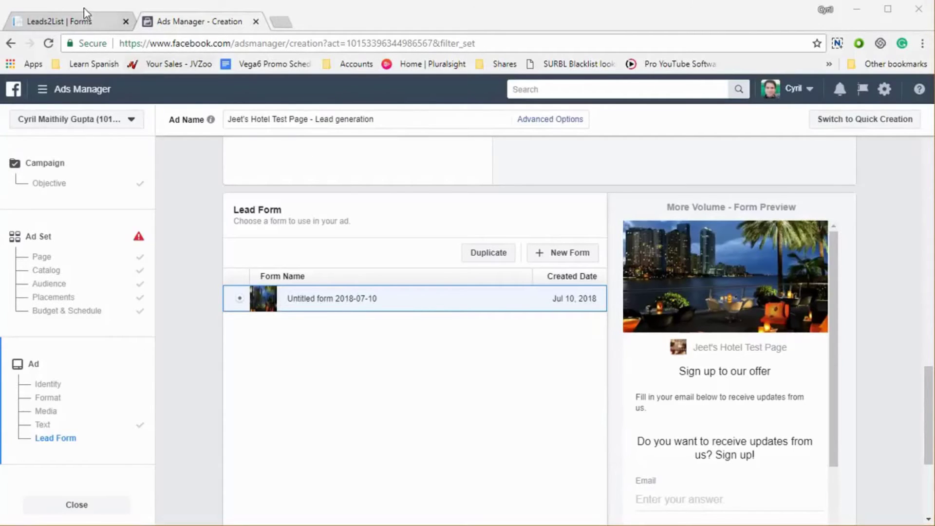
In Leads2List, start adding a lead form and select the hotel test page
{"action": "left_click", "coordinate": [89, 22]}
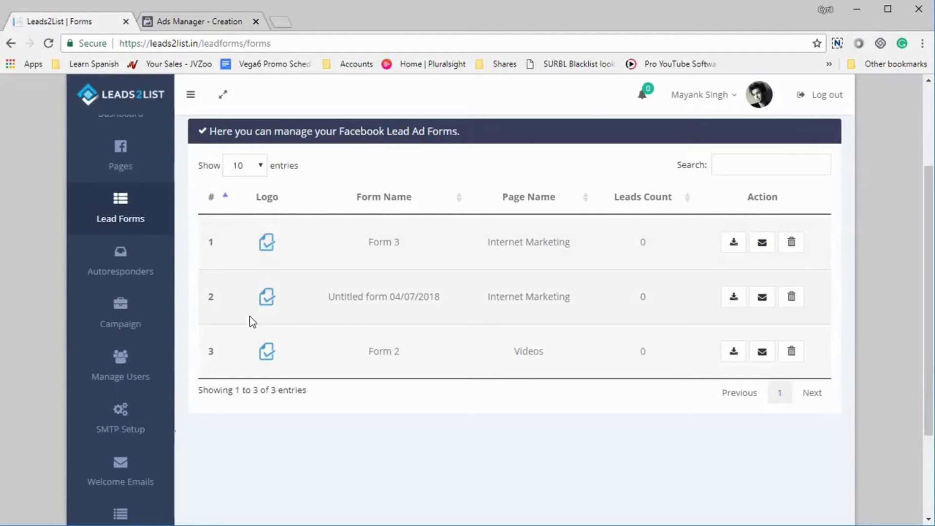
{"action": "scroll", "coordinate": [376, 323], "scroll_direction": "up", "scroll_amount": 3}
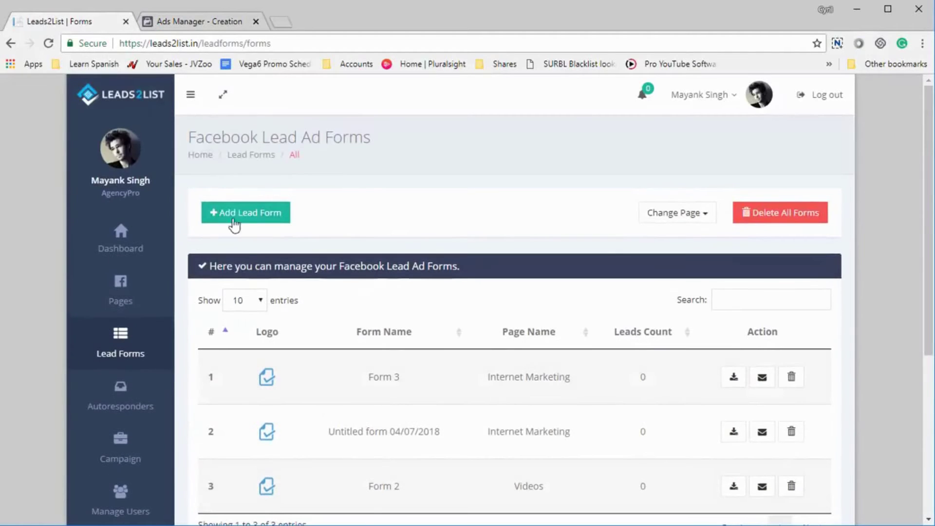
{"action": "left_click", "coordinate": [247, 213]}
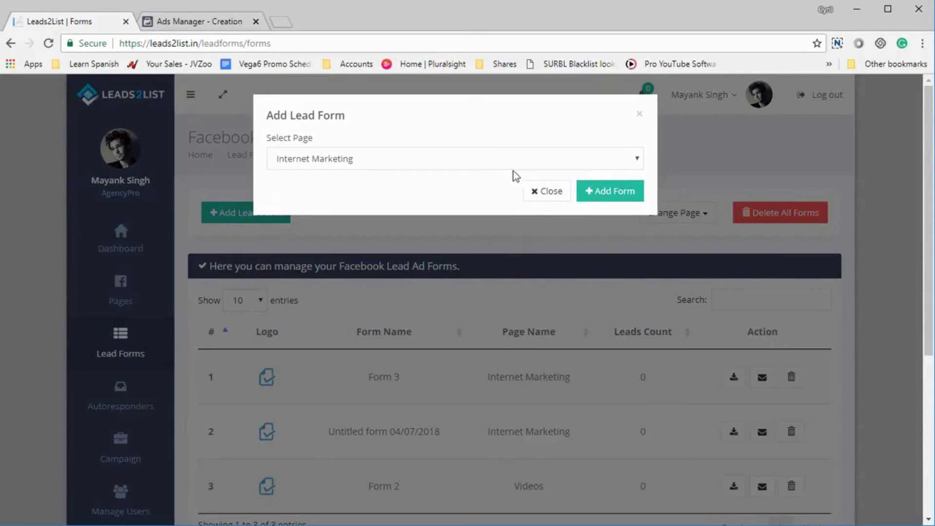
{"action": "left_click", "coordinate": [510, 167]}
{"action": "left_click", "coordinate": [451, 213]}
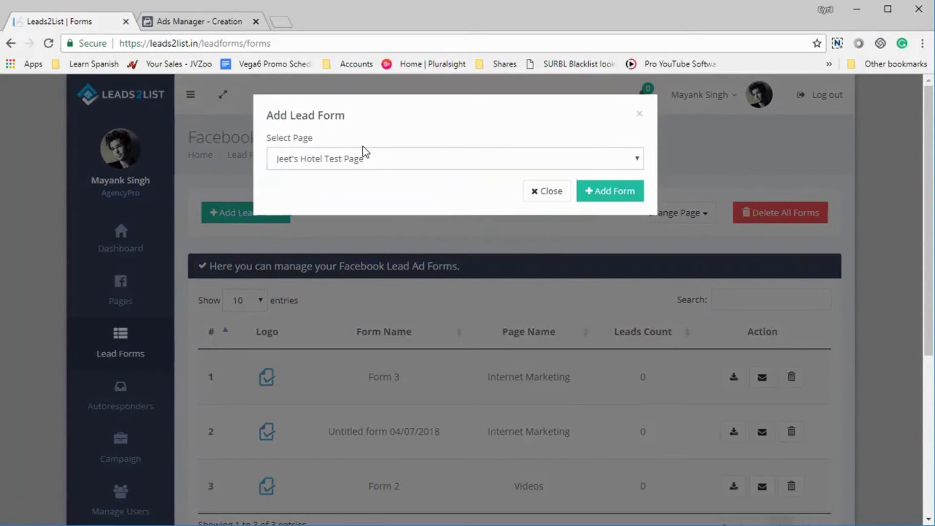
{"action": "left_click", "coordinate": [204, 21]}
{"action": "left_click", "coordinate": [93, 21]}
Load the page's forms, import 'Untitled form 2018-07-10', and return to Lead Forms
{"action": "left_click", "coordinate": [599, 196]}
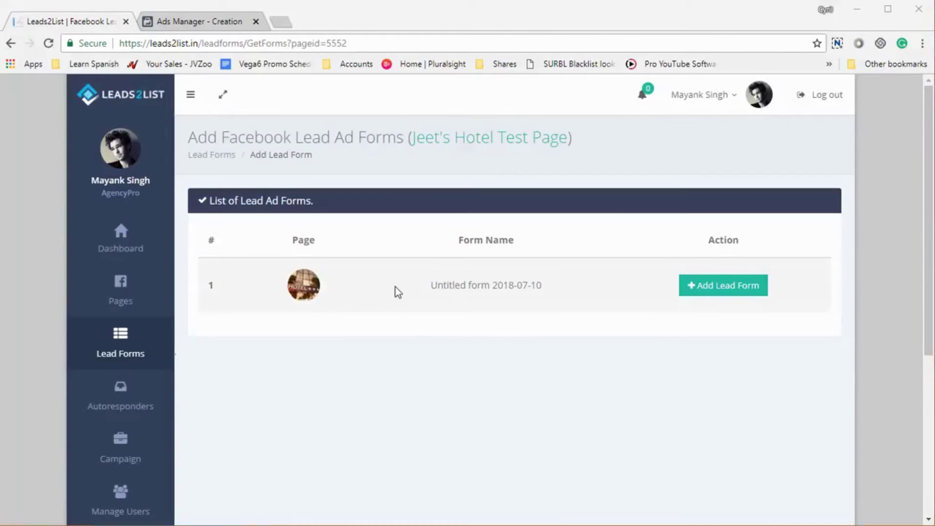
{"action": "left_click_drag", "start_coordinate": [395, 288], "coordinate": [528, 299]}
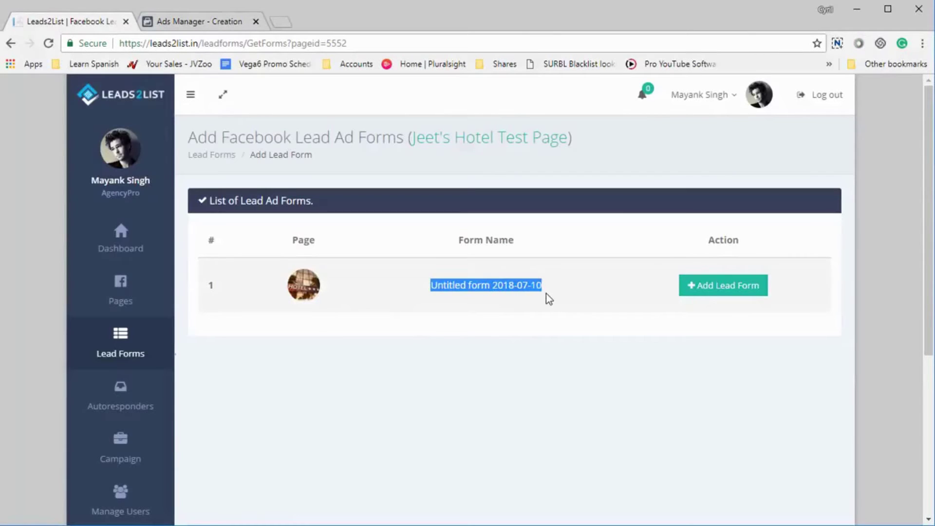
{"action": "left_click", "coordinate": [725, 286]}
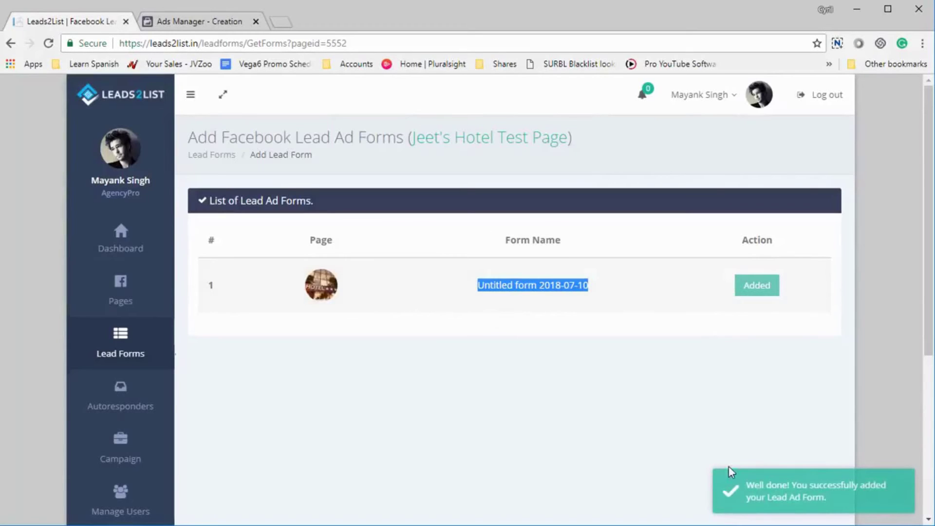
{"action": "left_click", "coordinate": [130, 352]}
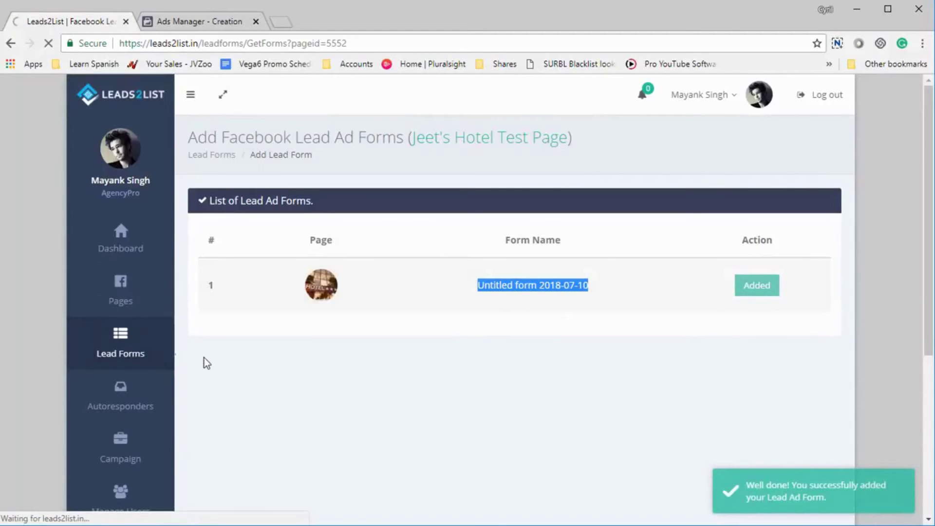
{"action": "scroll", "coordinate": [255, 365], "scroll_direction": "down", "scroll_amount": 5}
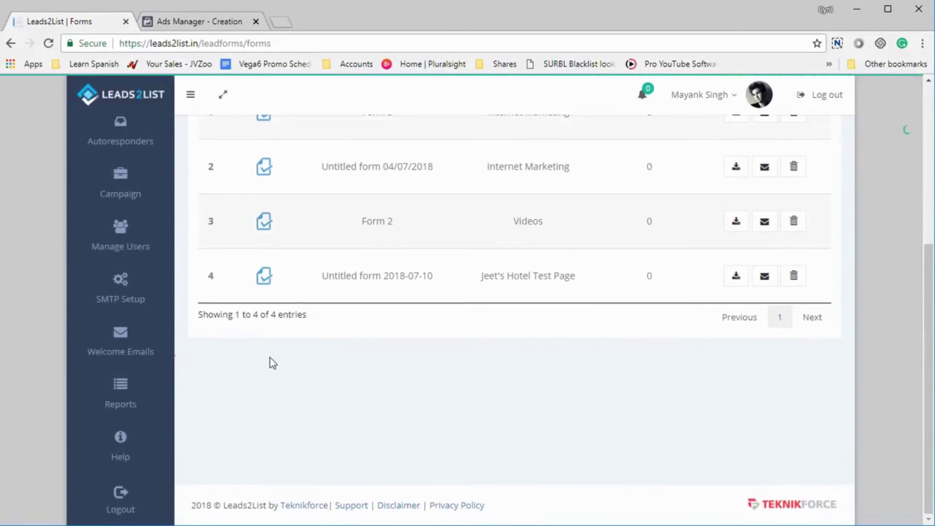
{"action": "left_click_drag", "start_coordinate": [321, 277], "coordinate": [568, 281]}
{"action": "left_click", "coordinate": [577, 287]}
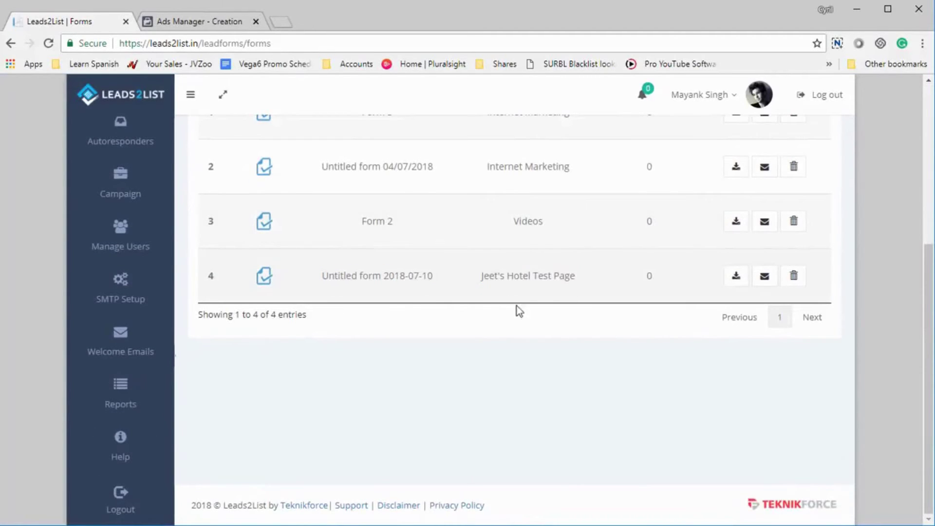
{"action": "scroll", "coordinate": [251, 363], "scroll_direction": "up", "scroll_amount": 2}
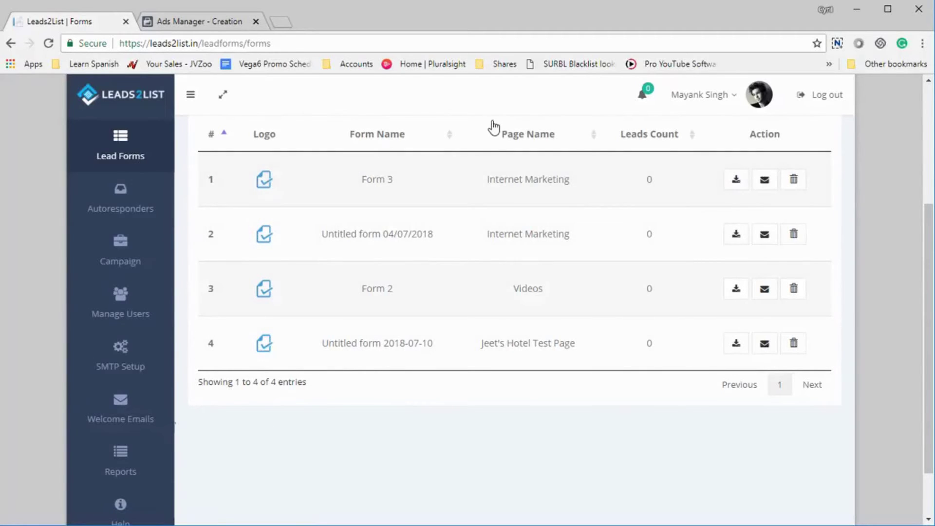
{"action": "left_click", "coordinate": [130, 214]}
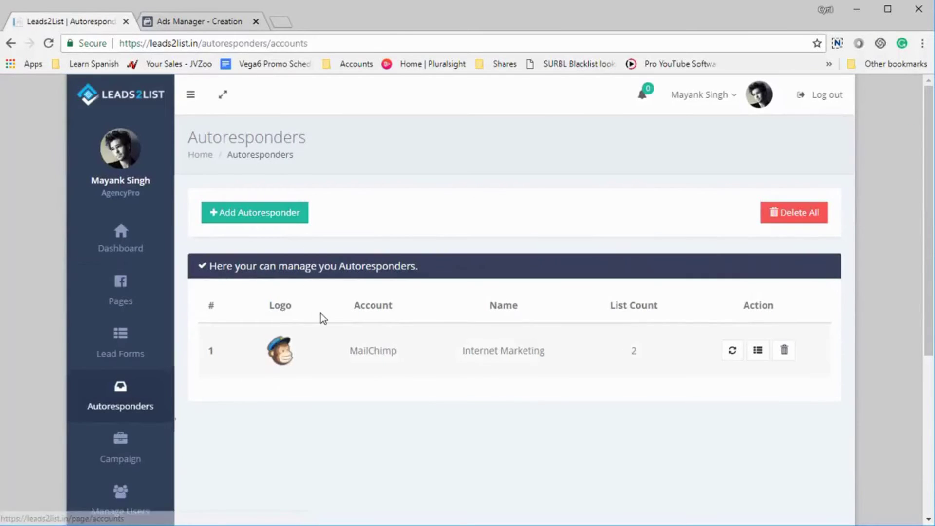
{"action": "scroll", "coordinate": [317, 322], "scroll_direction": "down", "scroll_amount": 4}
{"action": "scroll", "coordinate": [309, 330], "scroll_direction": "up", "scroll_amount": 2}
{"action": "scroll", "coordinate": [308, 330], "scroll_direction": "up", "scroll_amount": 1}
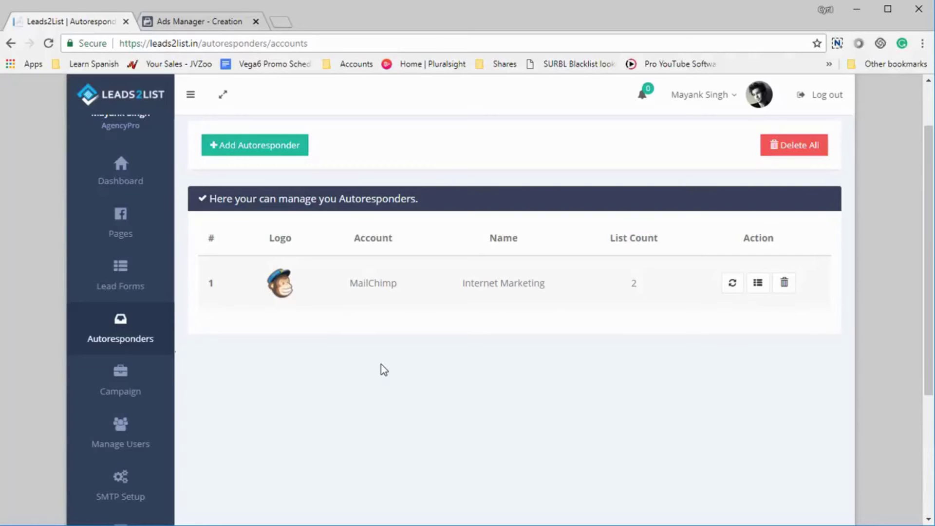
{"action": "scroll", "coordinate": [211, 398], "scroll_direction": "down", "scroll_amount": 3}
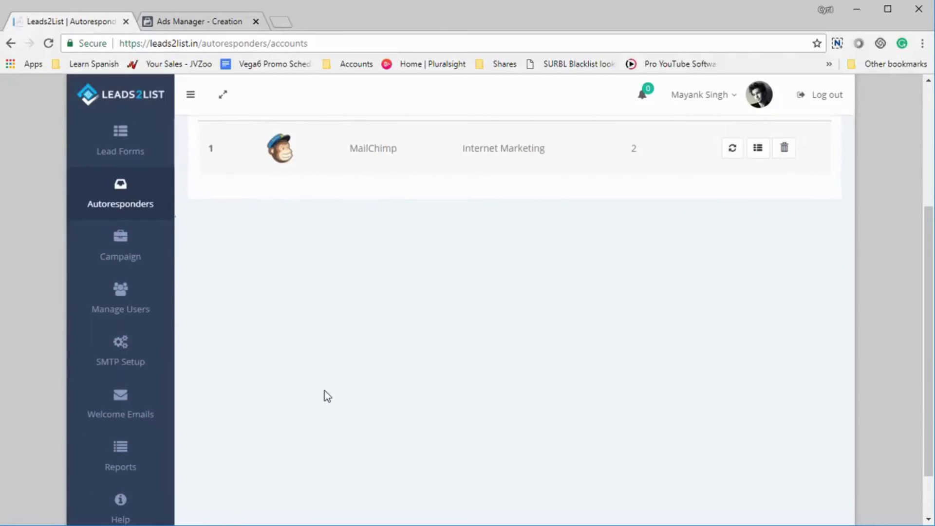
{"action": "scroll", "coordinate": [323, 392], "scroll_direction": "up", "scroll_amount": 5}
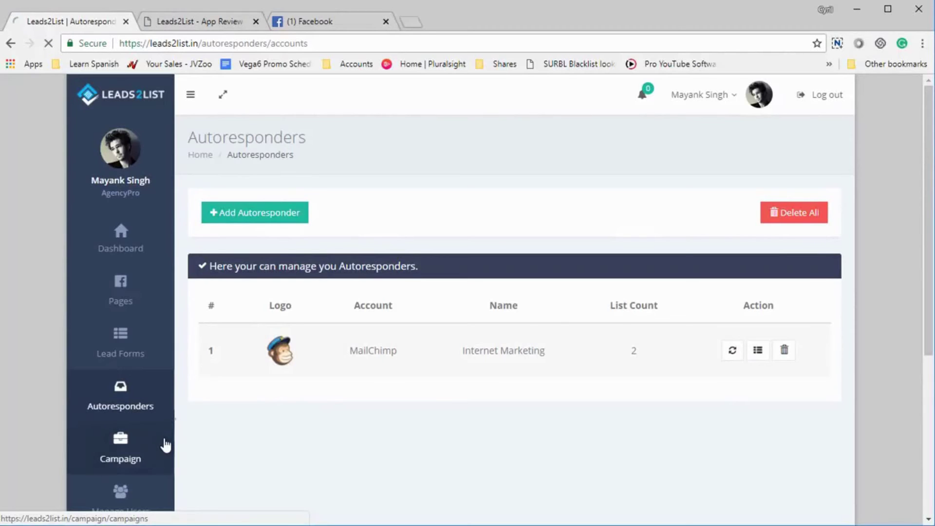
{"action": "left_click", "coordinate": [166, 444]}
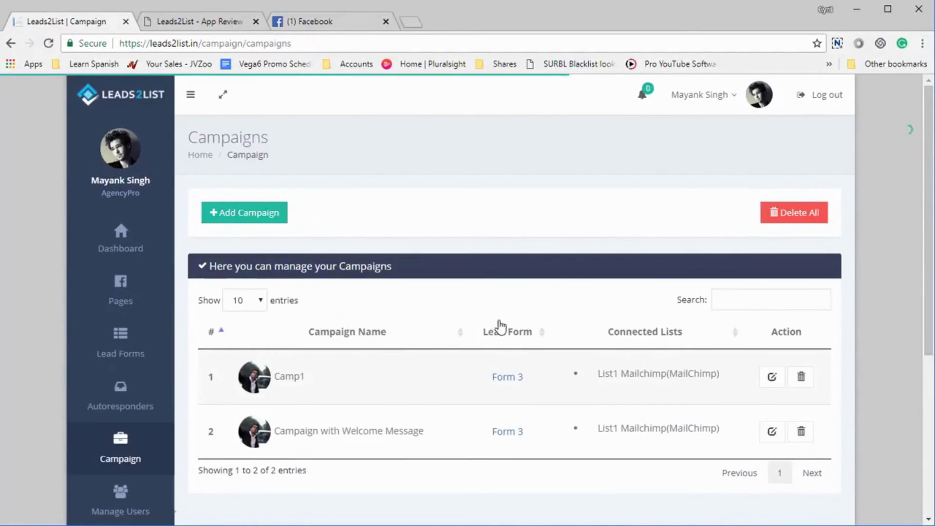
Open the Add Campaign form and place the cursor in the campaign name field
{"action": "left_click", "coordinate": [239, 213]}
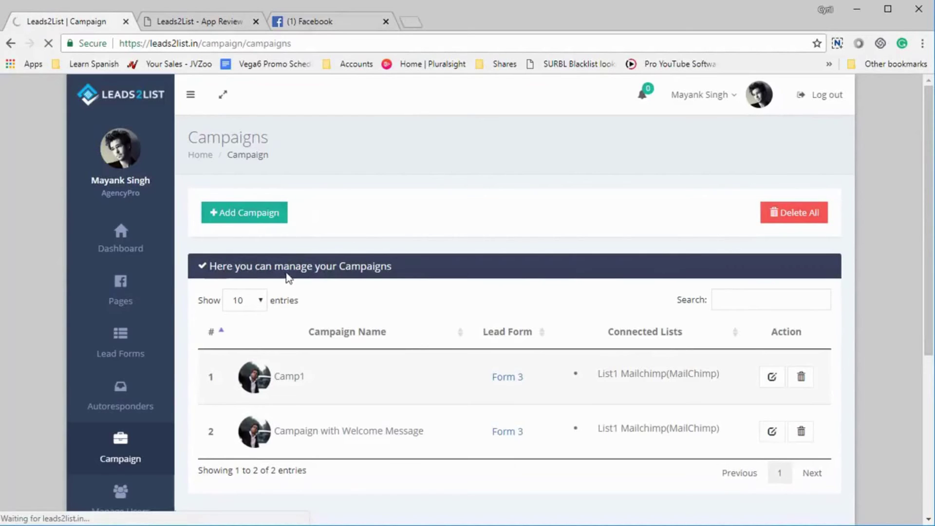
{"action": "left_click", "coordinate": [382, 254]}
Name the campaign 'My Campaign' and choose the hotel test page and Untitled form 2018-07-10
{"action": "type", "text": "My"}
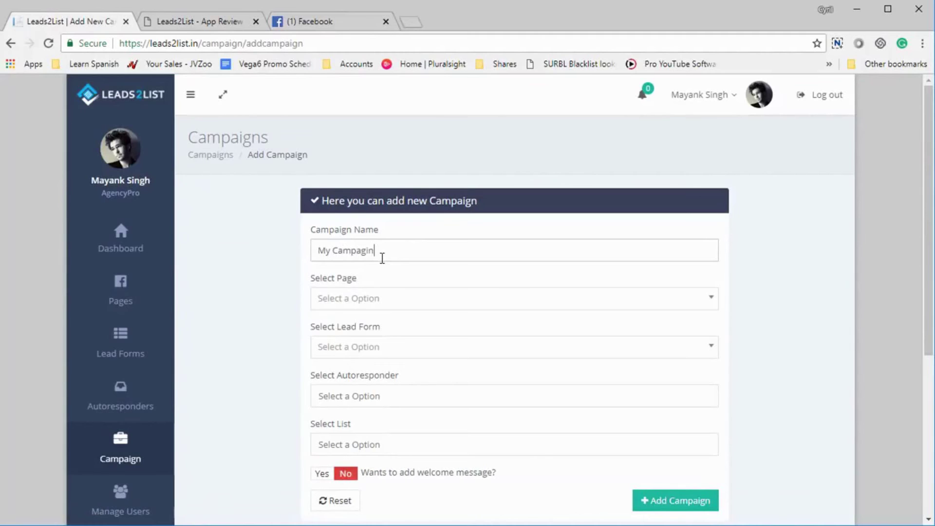
{"action": "type", "text": " Campaign"}
{"action": "left_click", "coordinate": [578, 297]}
{"action": "left_click", "coordinate": [419, 408]}
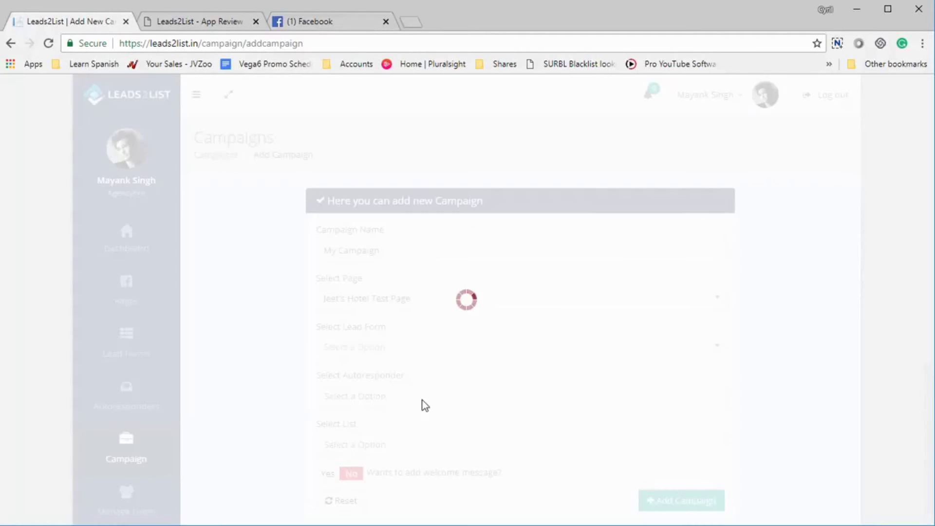
{"action": "scroll", "coordinate": [407, 355], "scroll_direction": "down", "scroll_amount": 2}
{"action": "left_click", "coordinate": [407, 286]}
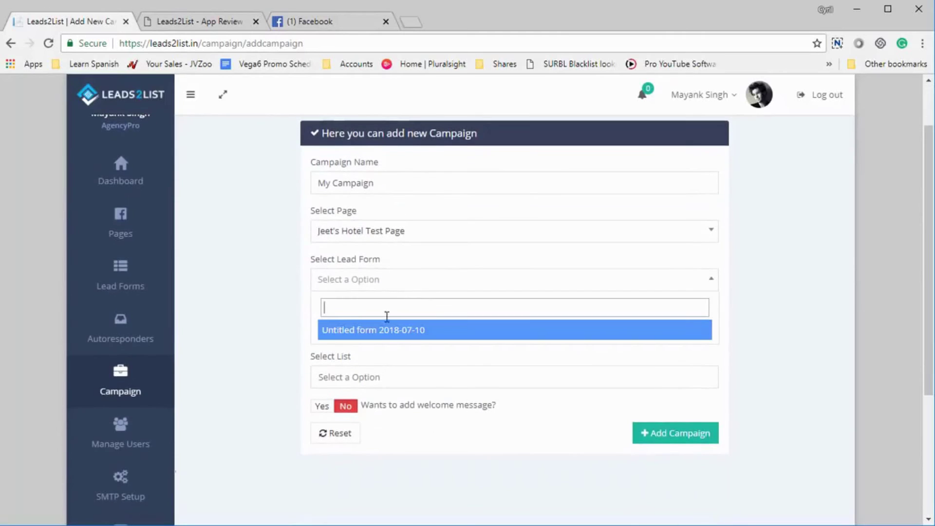
{"action": "left_click", "coordinate": [383, 331]}
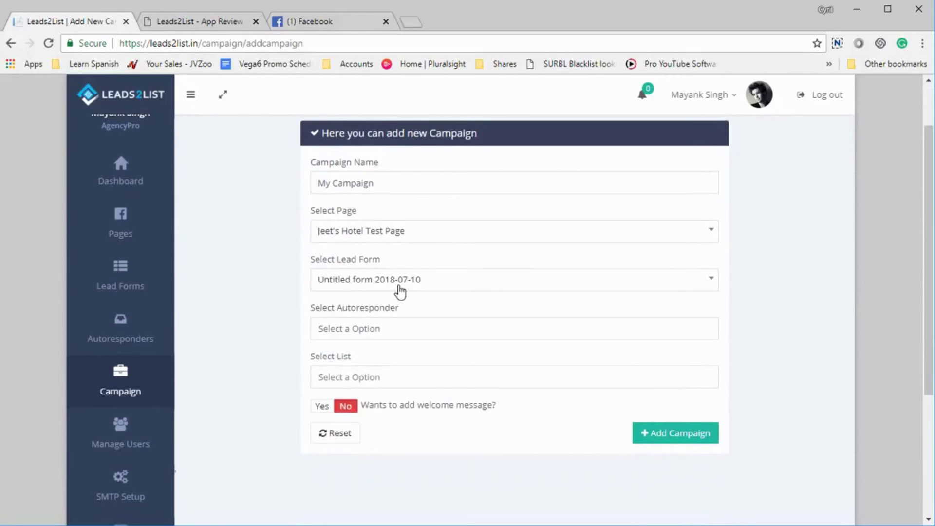
Set MailChimp as the autoresponder with the List1 list
{"action": "left_click", "coordinate": [399, 337]}
{"action": "left_click", "coordinate": [396, 358]}
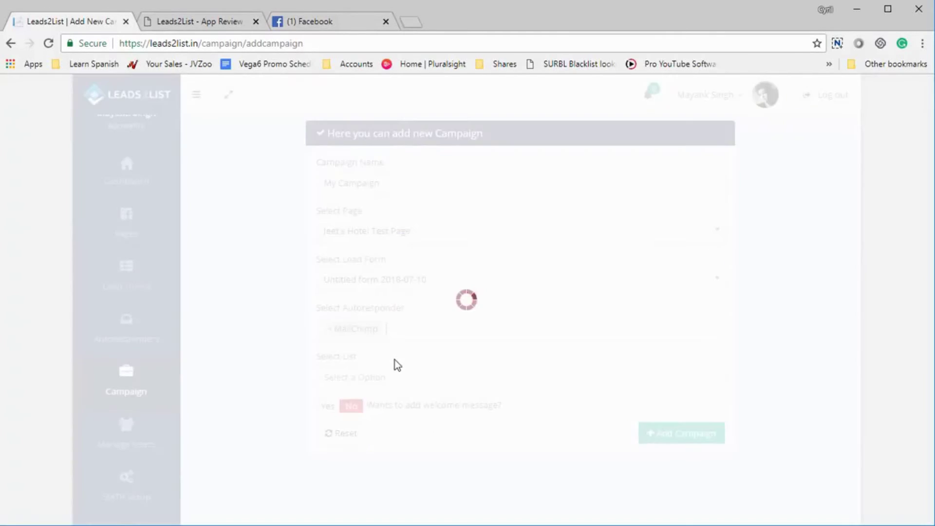
{"action": "left_click", "coordinate": [400, 380]}
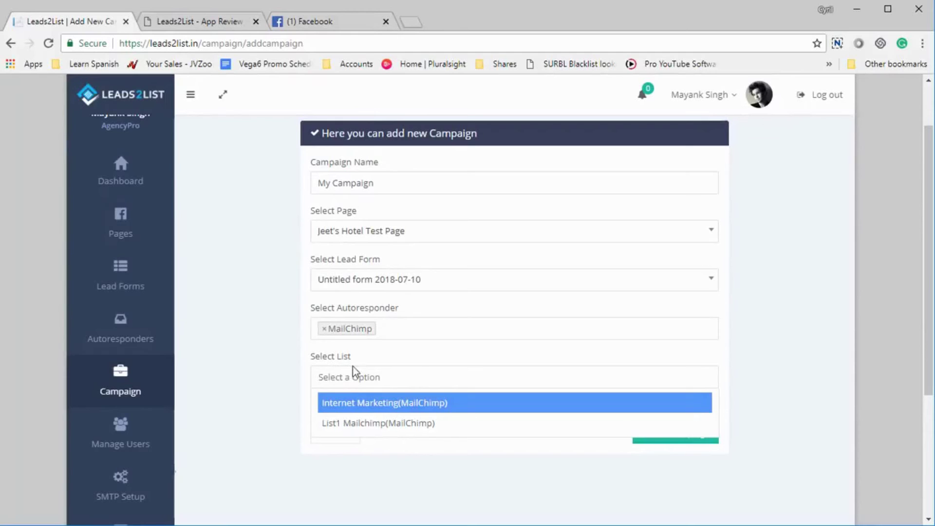
{"action": "left_click", "coordinate": [382, 425]}
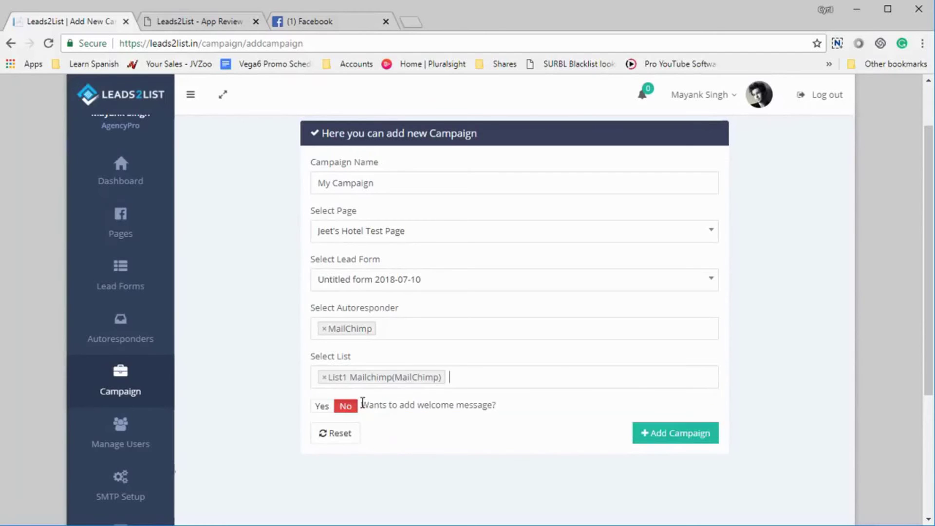
Leave the welcome message off, save the campaign, and return to the campaigns list
{"action": "left_click", "coordinate": [322, 406]}
{"action": "scroll", "coordinate": [397, 335], "scroll_direction": "down", "scroll_amount": 3}
{"action": "left_click", "coordinate": [401, 326]}
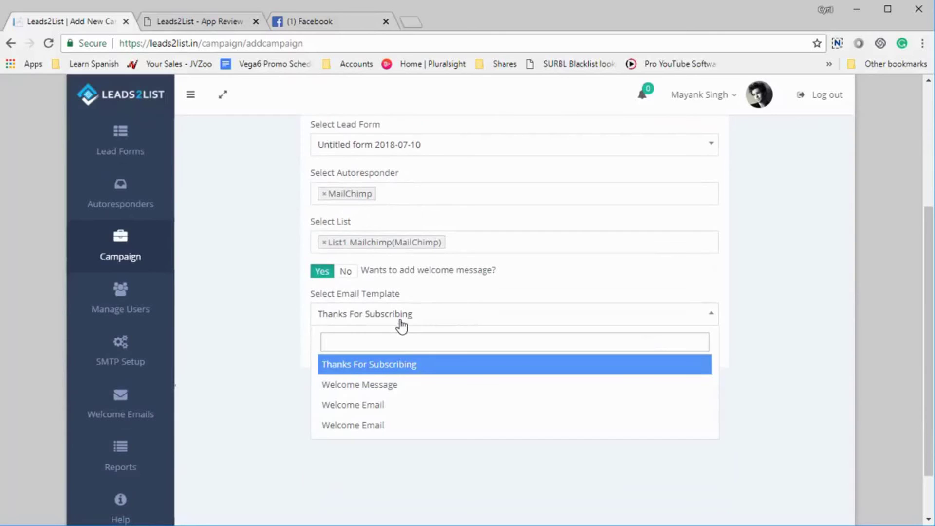
{"action": "left_click", "coordinate": [376, 320]}
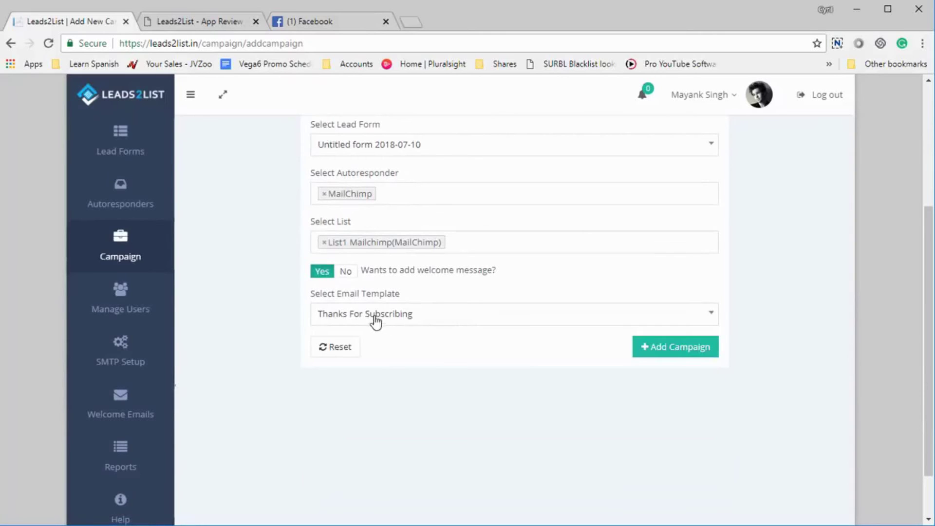
{"action": "left_click", "coordinate": [346, 273]}
{"action": "left_click", "coordinate": [682, 298]}
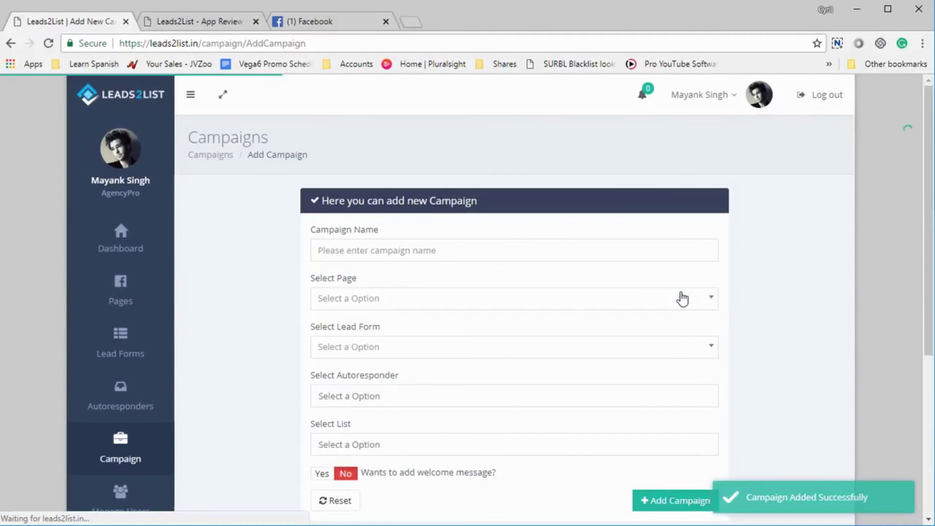
{"action": "left_click", "coordinate": [146, 396]}
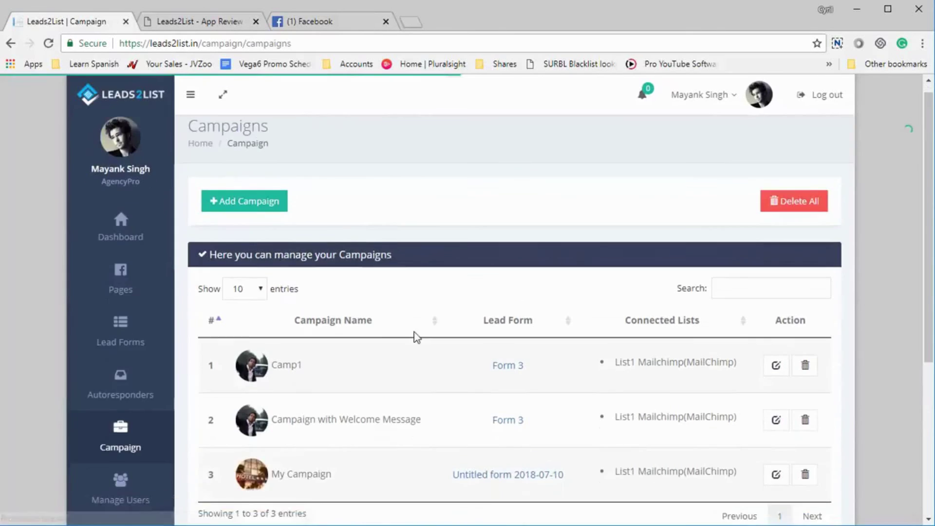
Scroll through the campaigns table to confirm My Campaign appears with List1 Mailchimp
{"action": "scroll", "coordinate": [334, 298], "scroll_direction": "down", "scroll_amount": 4}
{"action": "left_click_drag", "start_coordinate": [292, 284], "coordinate": [331, 283]}
{"action": "left_click", "coordinate": [364, 306]}
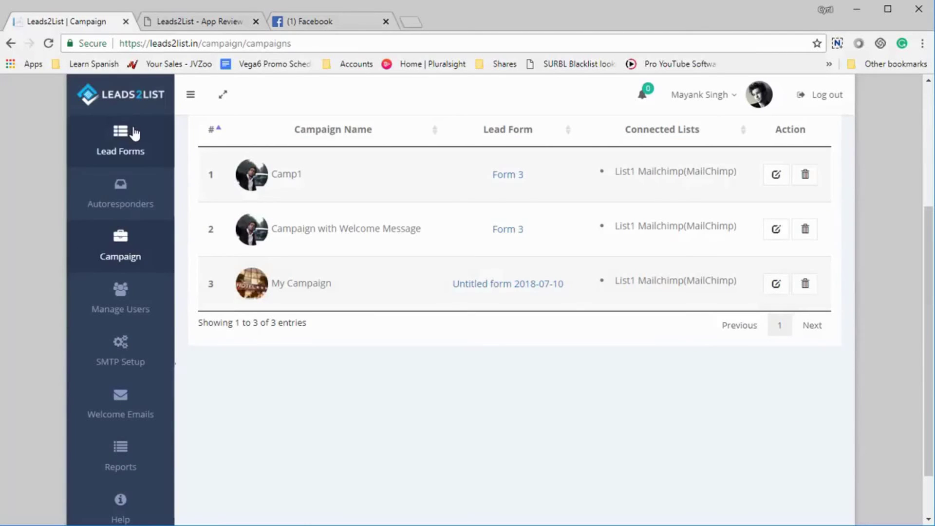
{"action": "scroll", "coordinate": [131, 122], "scroll_direction": "up", "scroll_amount": 2}
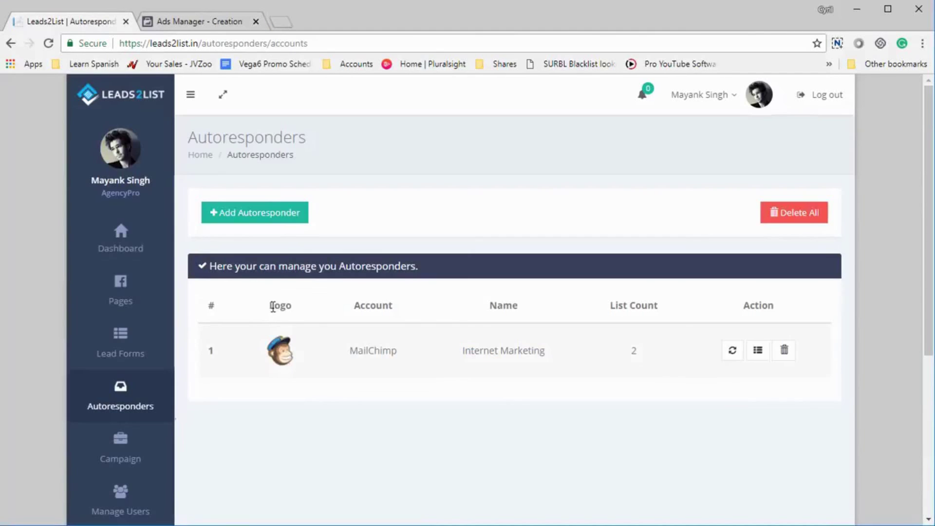
Open Notepad and type 'Manage pages, publish_pages'
{"action": "key", "text": "super"}
{"action": "type", "text": "n"}
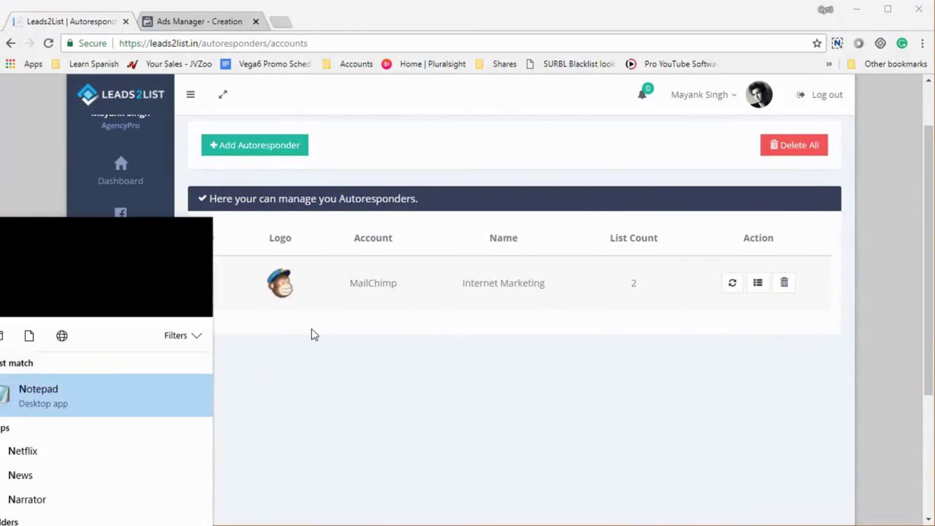
{"action": "left_click", "coordinate": [112, 315]}
{"action": "type", "text": "Manager pa"}
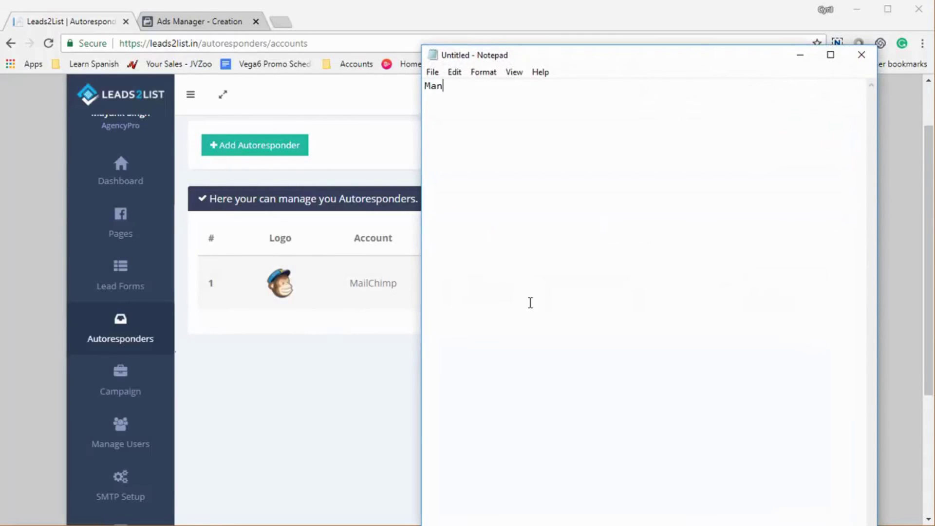
{"action": "key", "text": "BackSpace"}
{"action": "key", "text": "BackSpace"}
{"action": "key", "text": "BackSpace"}
{"action": "key", "text": "BackSpace"}
{"action": "key", "text": "BackSpace"}
{"action": "type", "text": "e pages"}
{"action": "type", "text": ", ad"}
{"action": "key", "text": "BackSpace"}
{"action": "key", "text": "BackSpace"}
{"action": "type", "text": "ub"}
{"action": "key", "text": "BackSpace"}
{"action": "key", "text": "BackSpace"}
{"action": "type", "text": "publish)"}
{"action": "key", "text": "BackSpace"}
{"action": "key", "text": "BackSpace"}
{"action": "key", "text": "BackSpace"}
{"action": "type", "text": "sh)"}
{"action": "key", "text": "BackSpace"}
{"action": "type", "text": "_pages"}
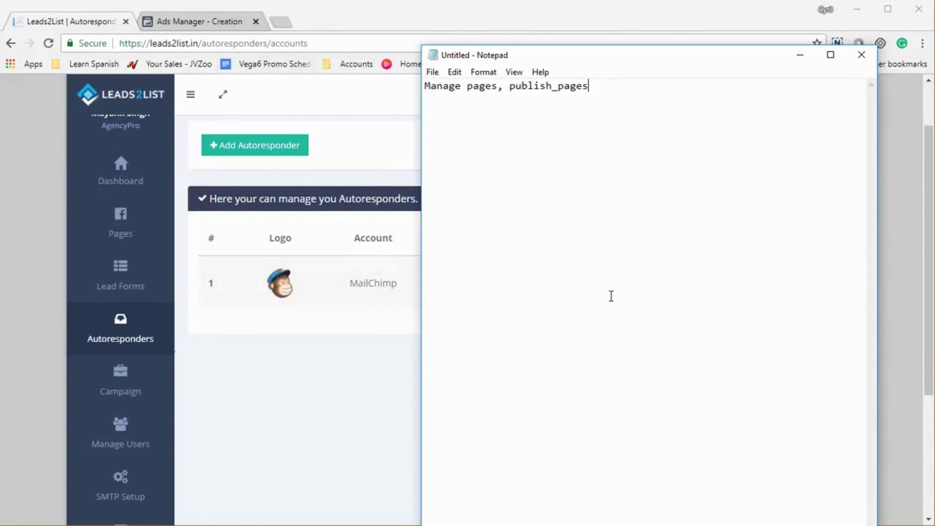
Select the note's text and minimize Notepad to return to Leads2List
{"action": "key", "text": "ctrl+a"}
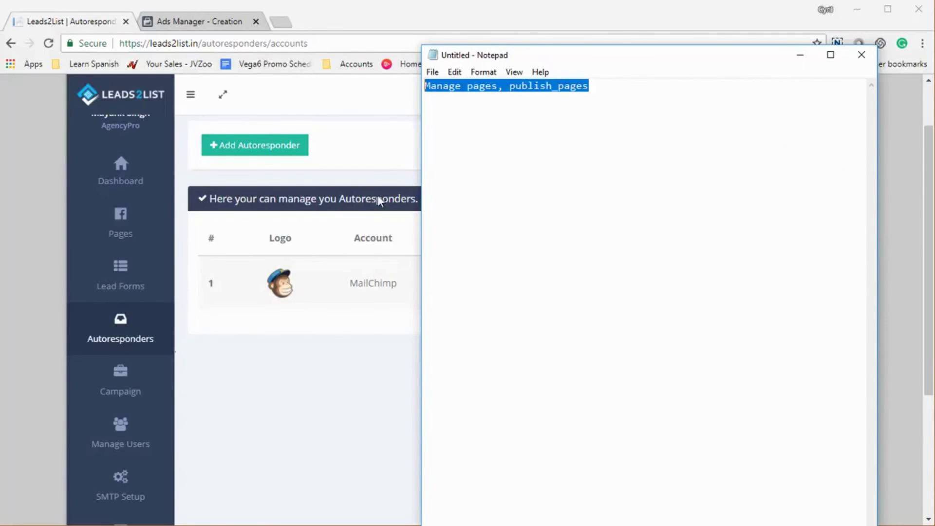
{"action": "left_click", "coordinate": [800, 54]}
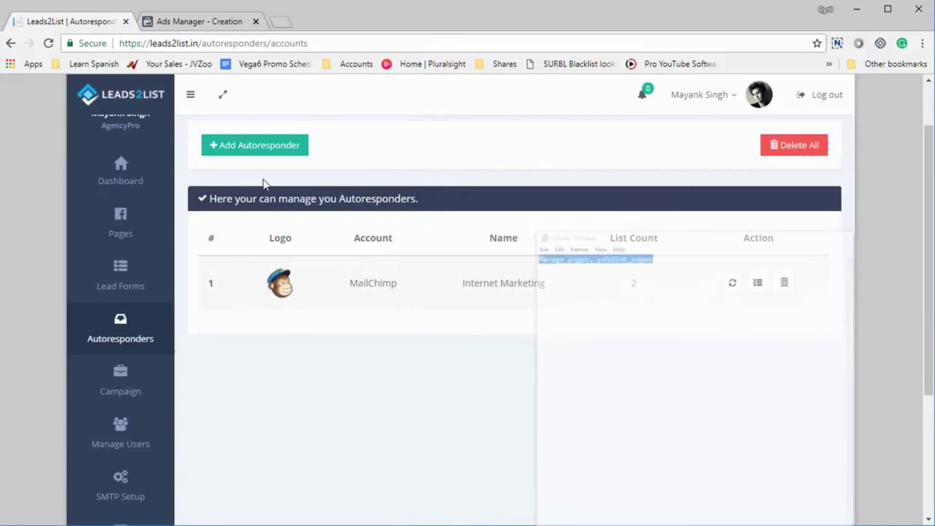
{"action": "scroll", "coordinate": [201, 279], "scroll_direction": "down", "scroll_amount": 4}
{"action": "scroll", "coordinate": [199, 279], "scroll_direction": "up", "scroll_amount": 4}
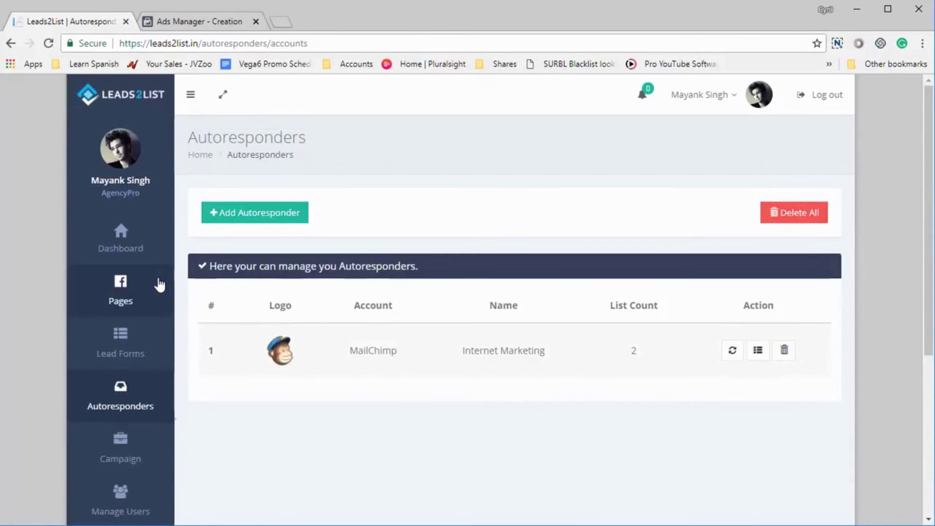
{"action": "scroll", "coordinate": [157, 282], "scroll_direction": "down", "scroll_amount": 4}
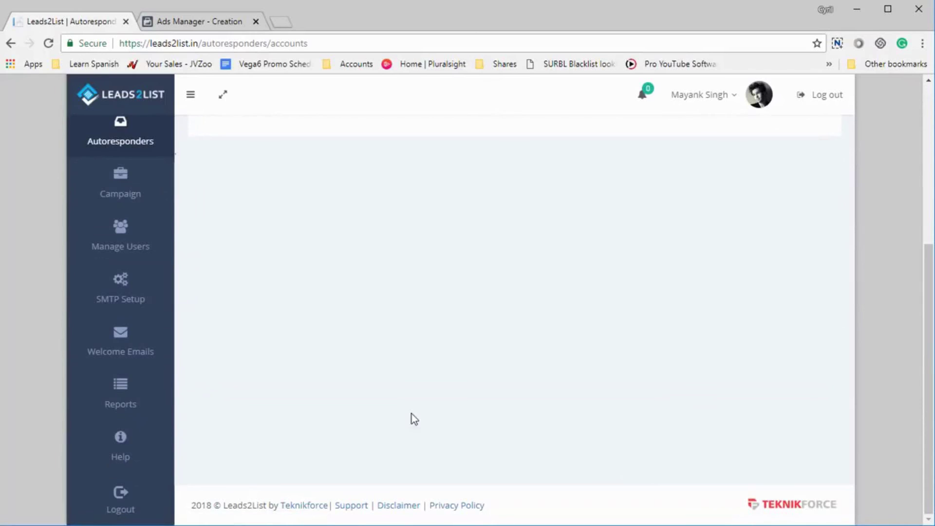